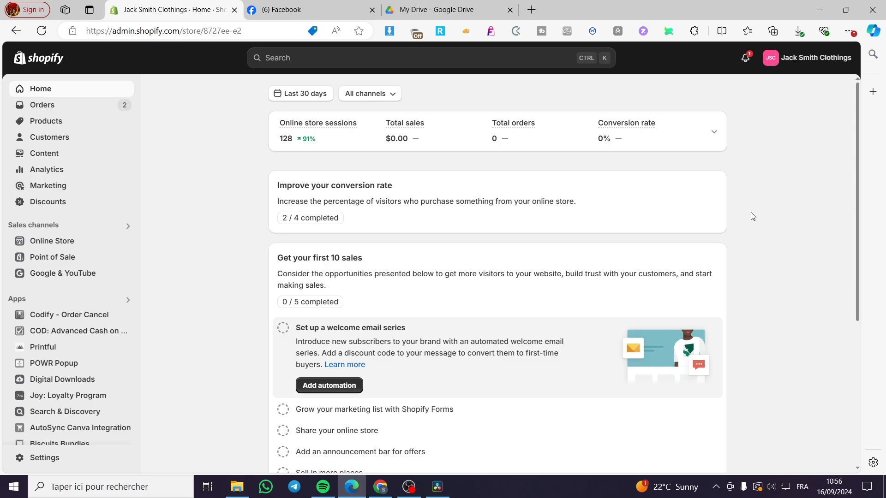
Step: Search the Shopify App Store for "CJ dropshipping" from the admin search
click(295, 60)
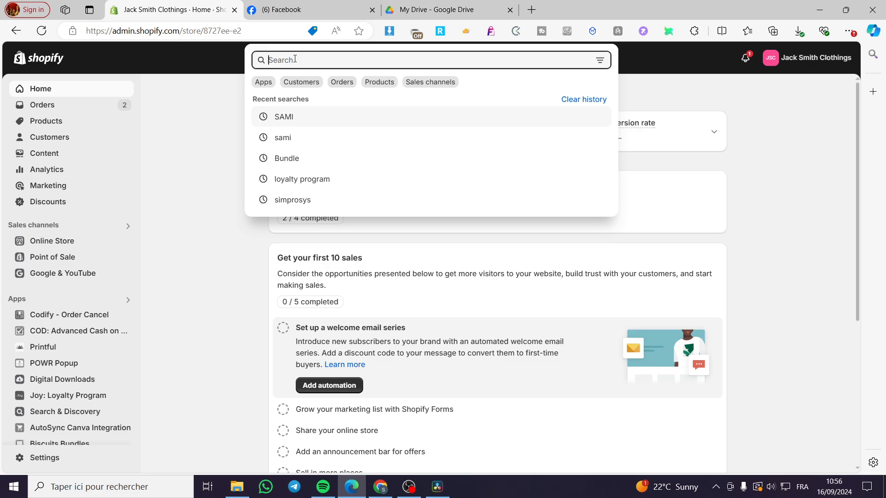
text(CJ )
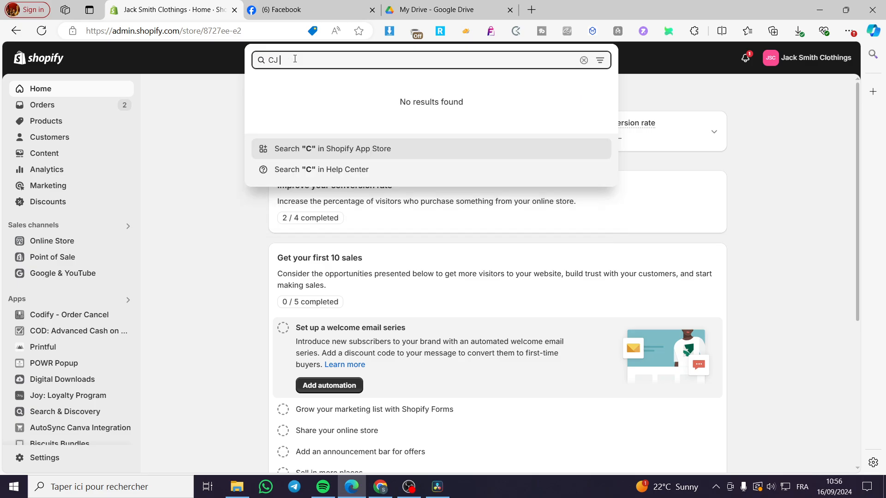
text(dropshipping)
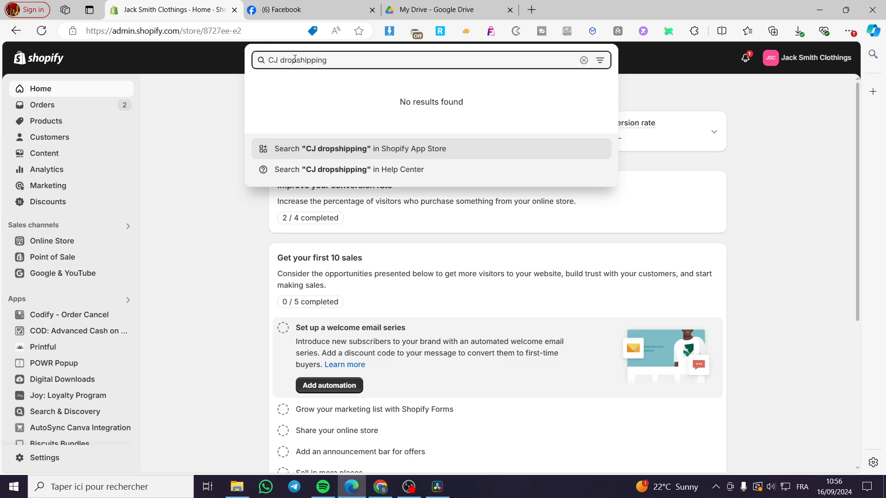
click(413, 153)
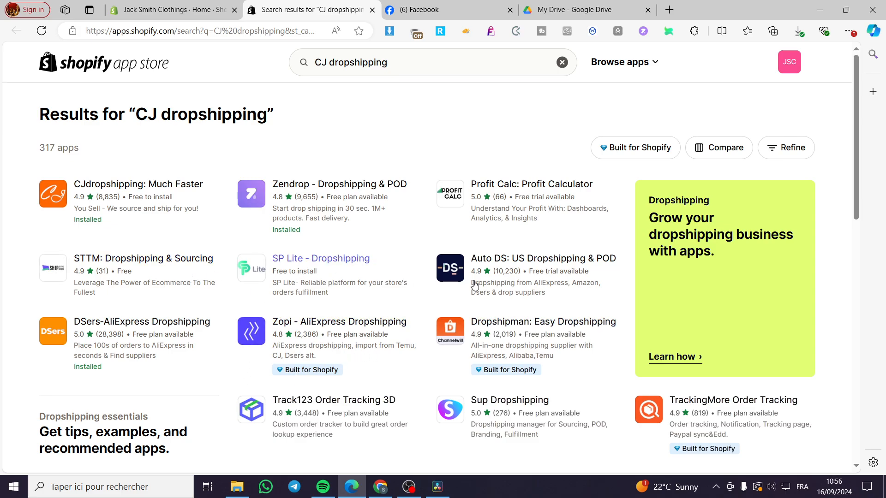
Step: Open the CJdropshipping: Much Faster app from the results and launch it
click(154, 187)
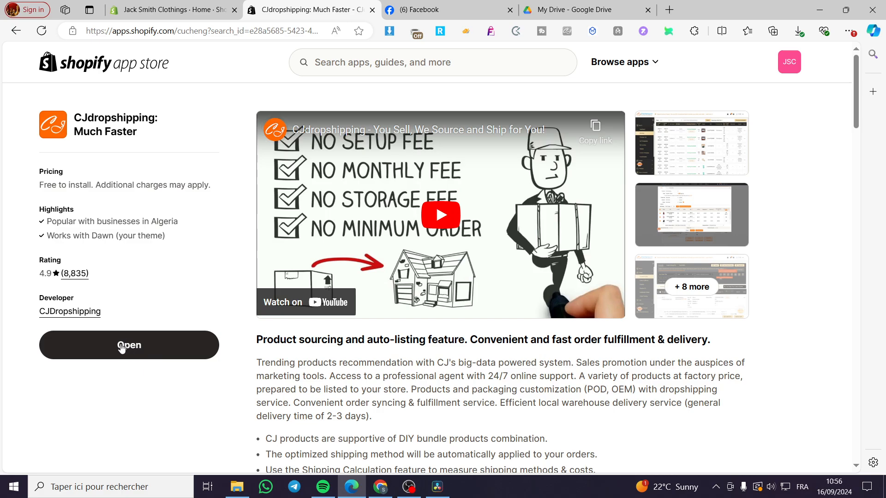
click(123, 346)
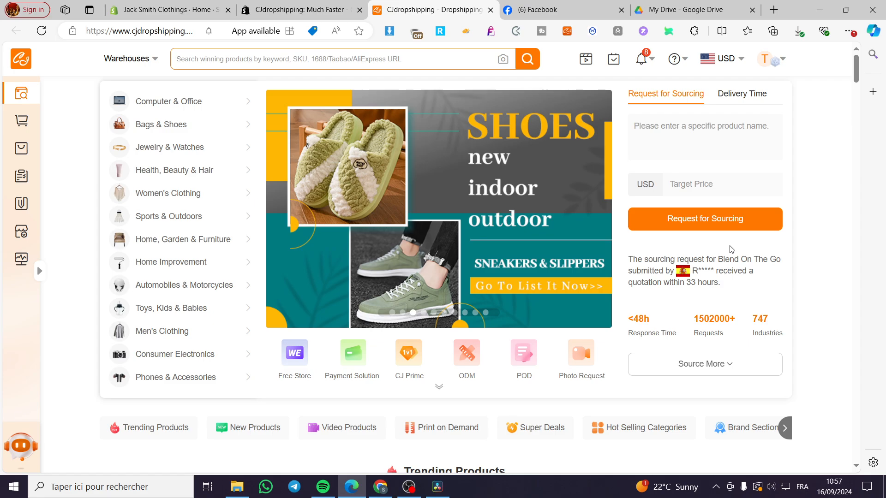
Step: Close the app store tab and open the Shopify store authorization list in CJdropshipping
click(359, 10)
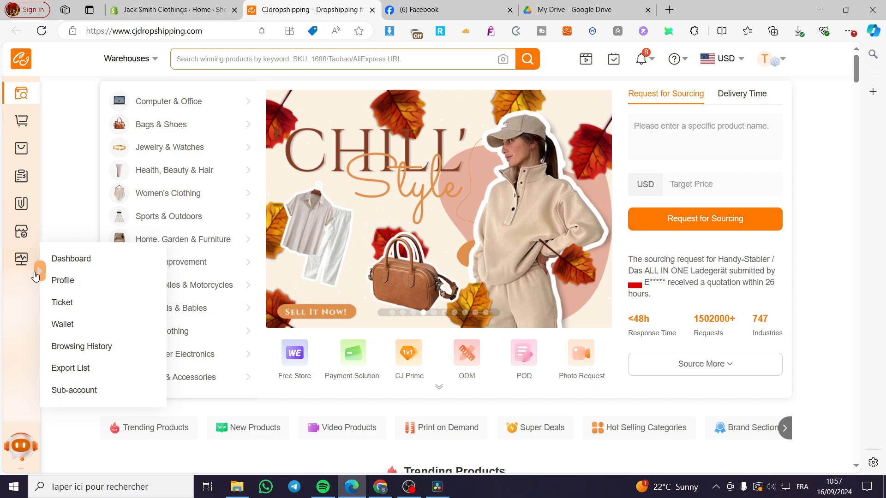
click(39, 272)
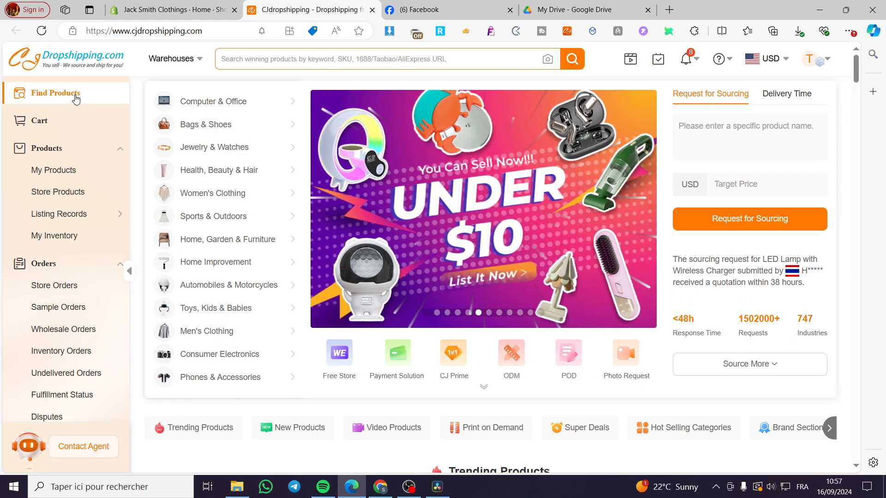
scroll(69, 187, down, 5)
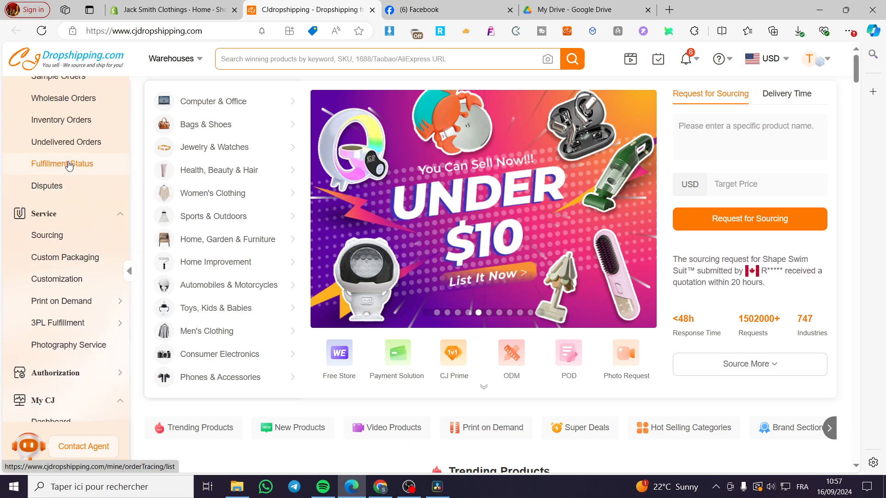
scroll(68, 165, down, 3)
mouse_move(57, 267)
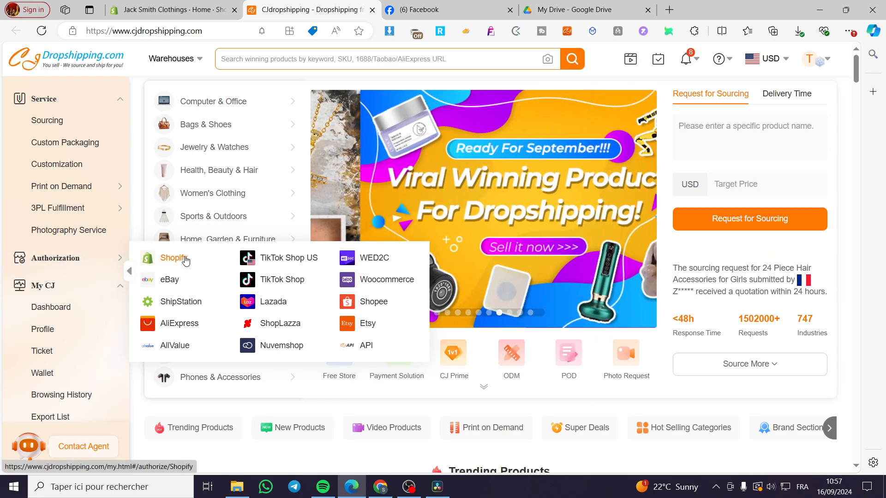
click(171, 257)
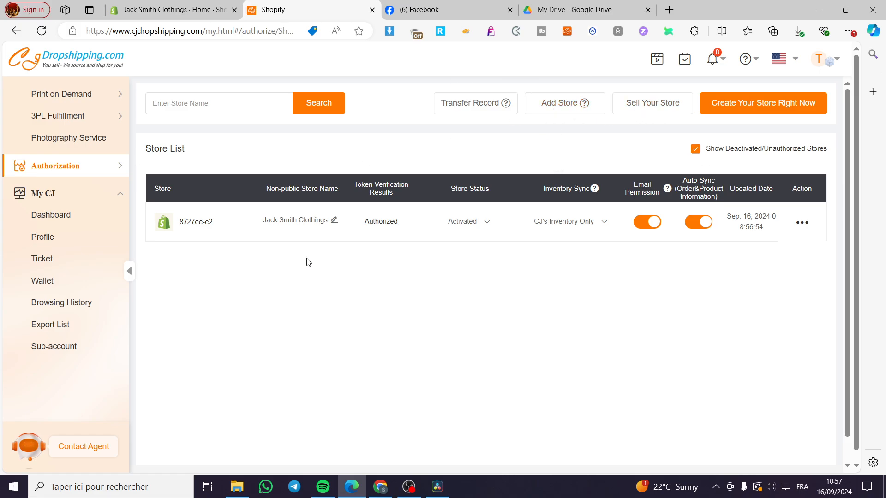
click(559, 107)
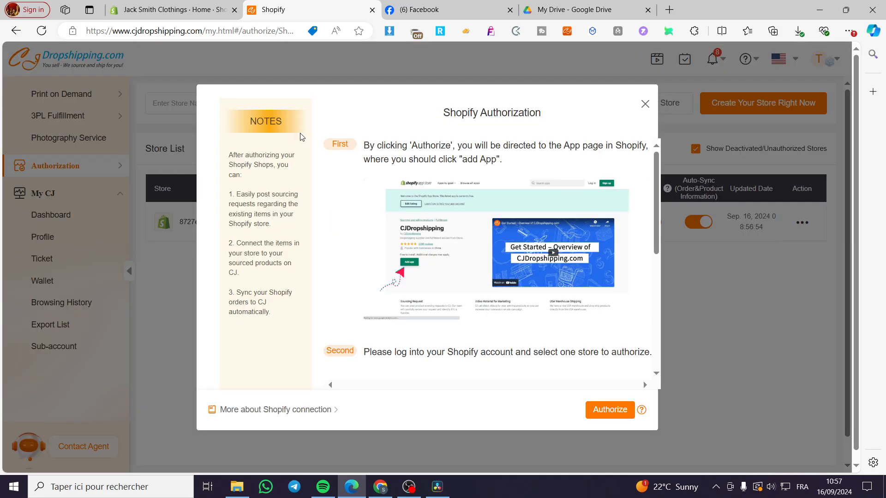
click(615, 414)
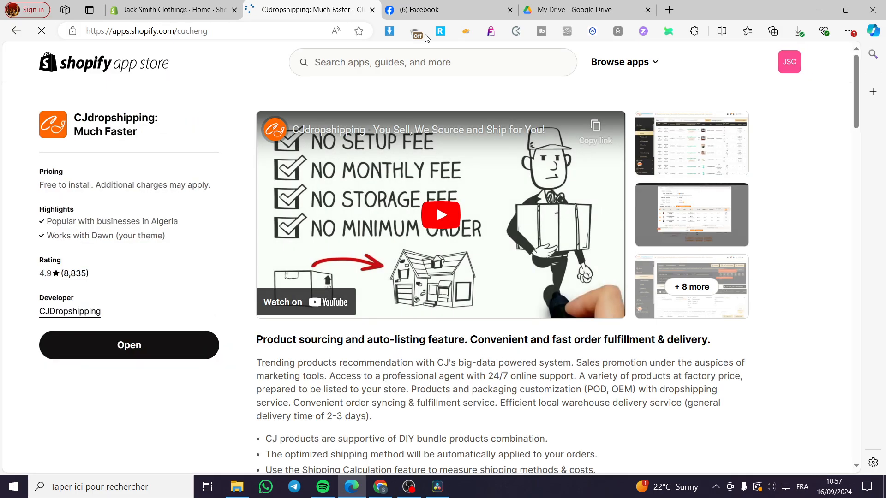
click(16, 30)
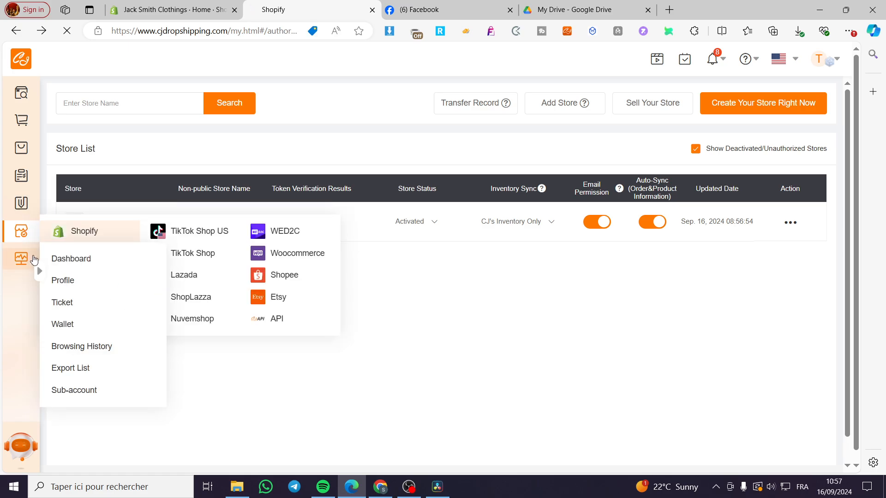
Step: Return to the product home page and open the Print on Demand service
click(22, 94)
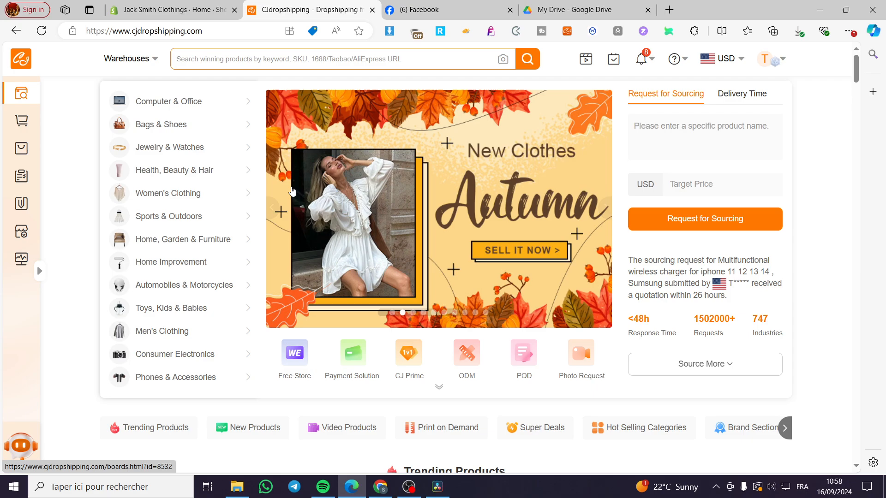
click(636, 363)
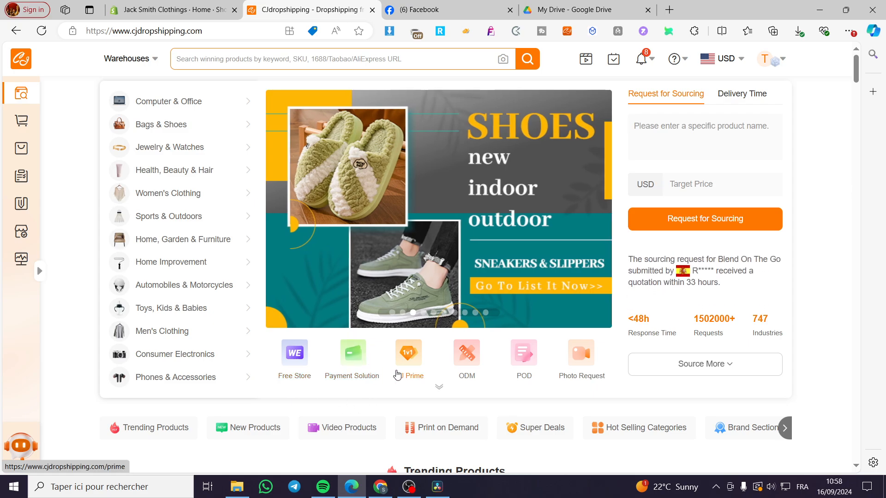
click(439, 386)
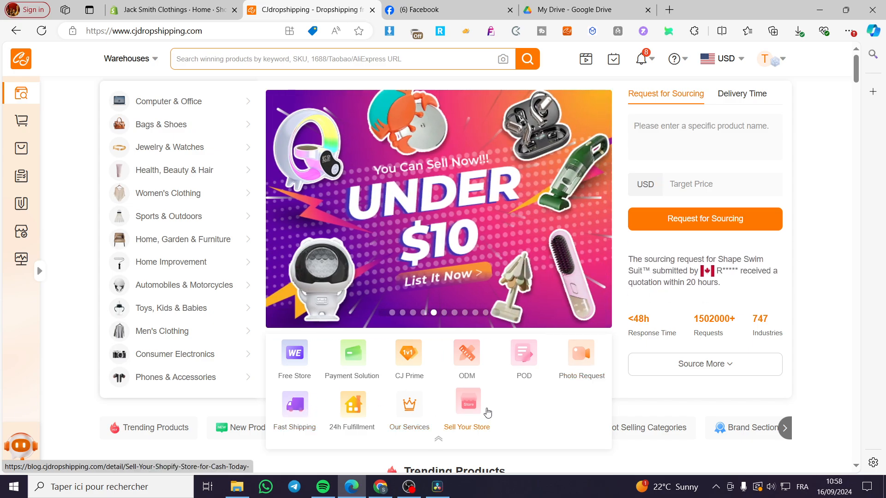
click(526, 359)
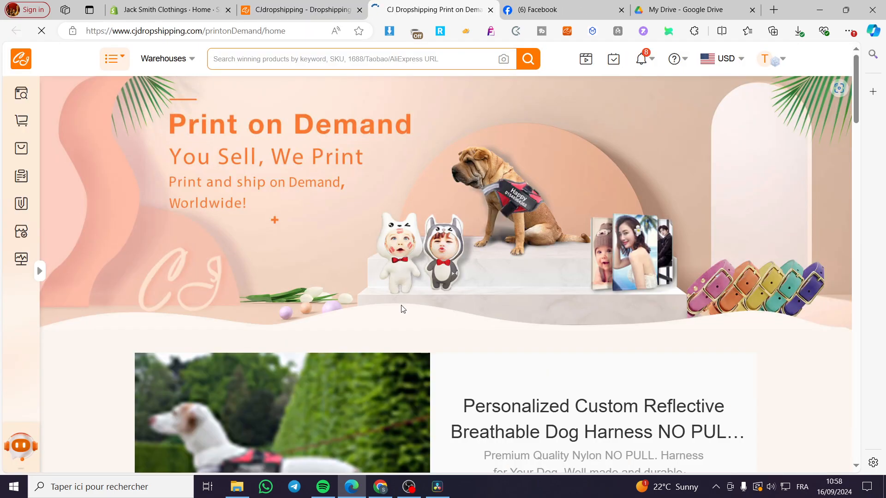
Step: Browse the Print on Demand products and open the Stainless Steel Long Military Brand Laser Engraved Necklace
scroll(593, 281, down, 2)
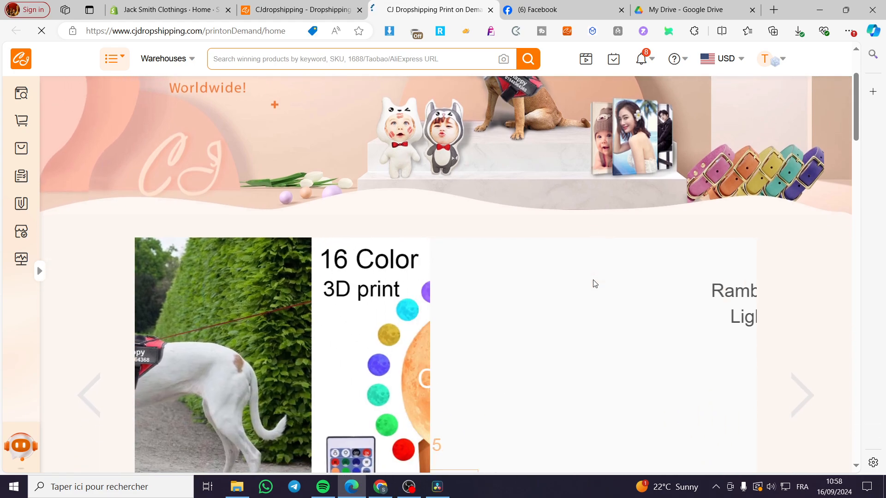
scroll(613, 234, down, 5)
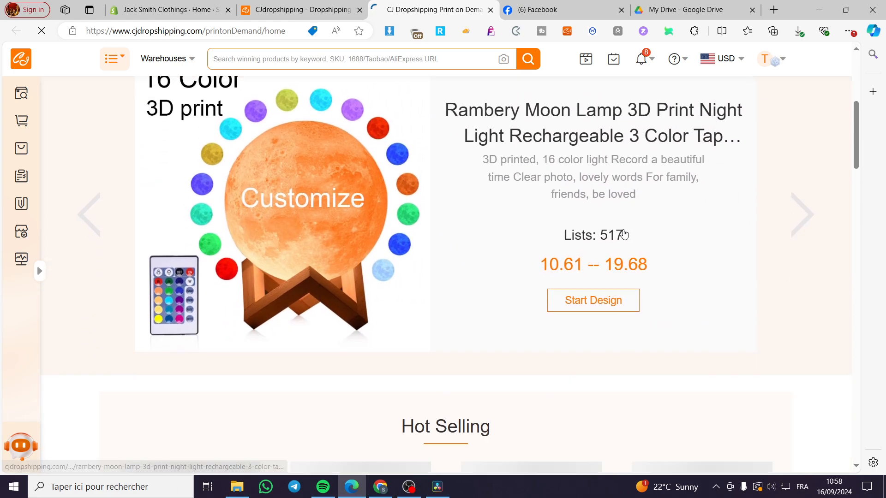
scroll(602, 318, down, 3)
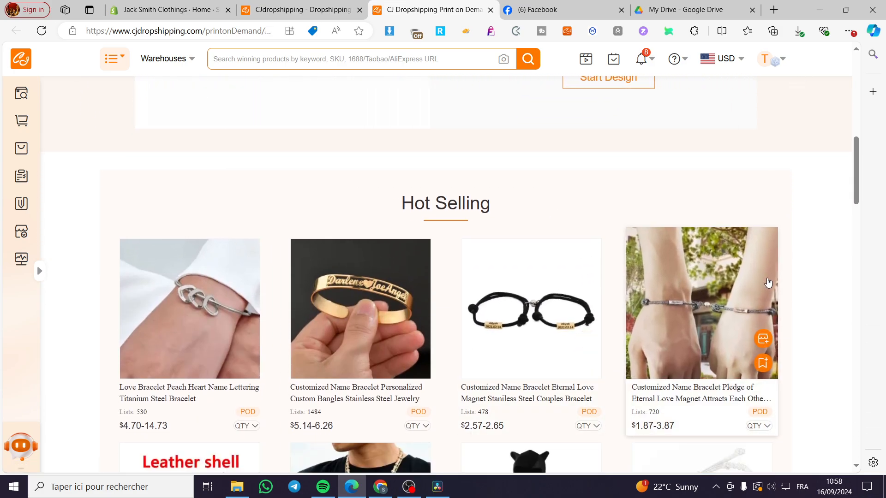
scroll(767, 280, down, 3)
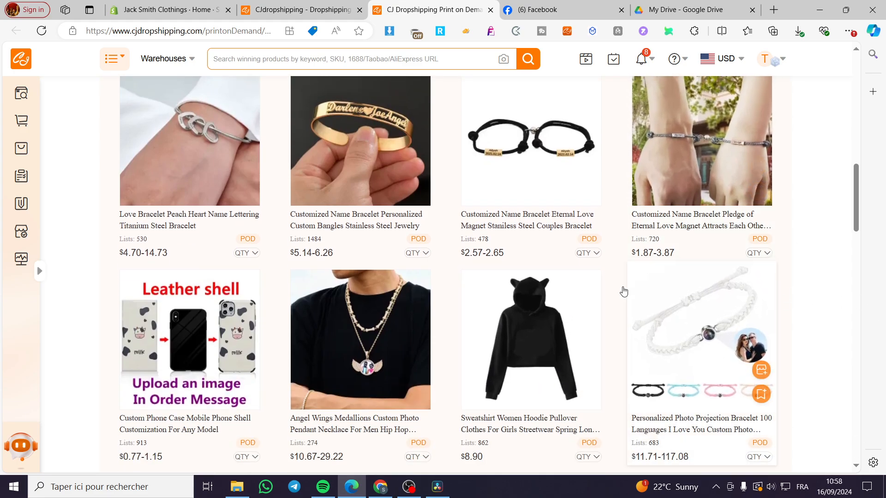
scroll(799, 313, down, 2)
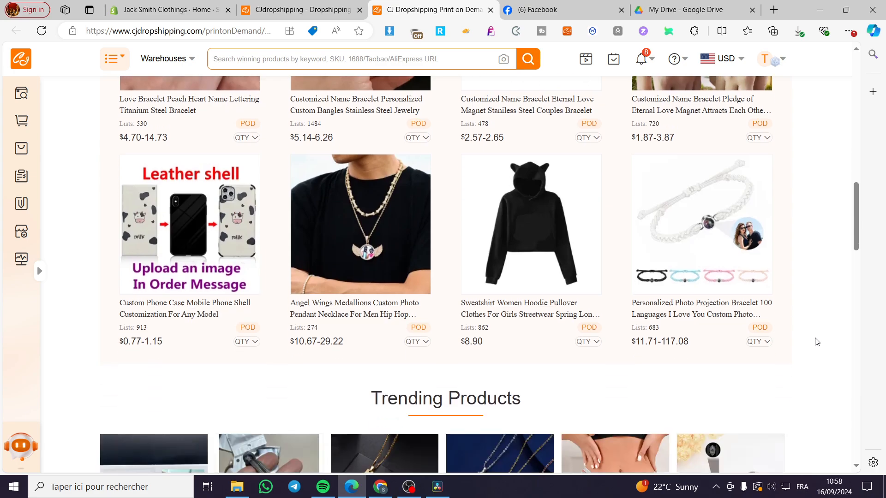
scroll(794, 332, down, 3)
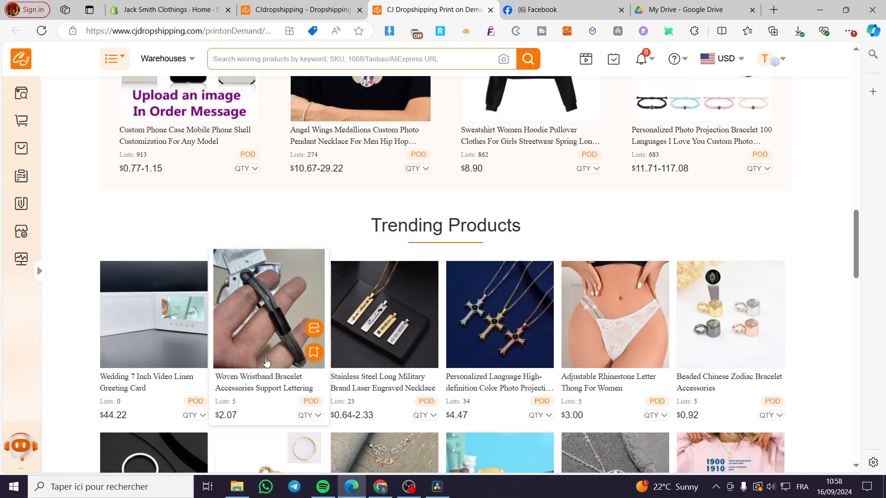
click(378, 345)
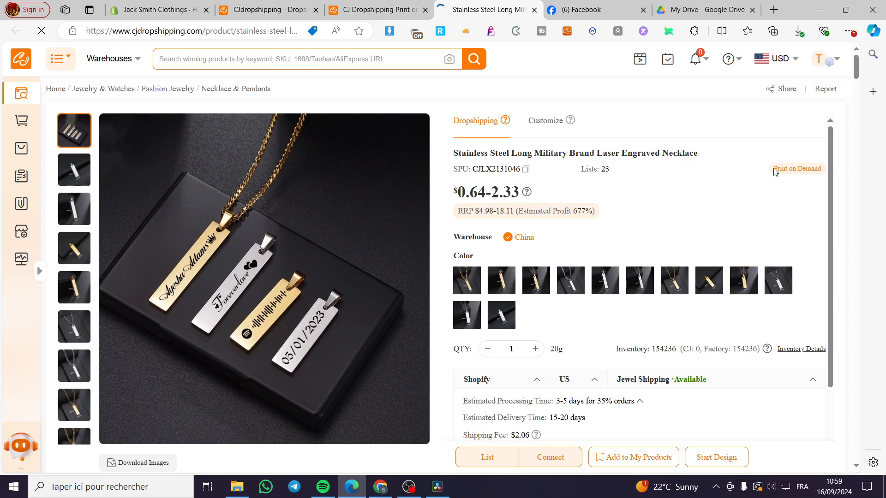
Step: Add the engraved necklace to My Products
mouse_move(775, 172)
mouse_down()
mouse_move(823, 171)
mouse_move(771, 171)
mouse_up()
click(826, 184)
click(776, 190)
scroll(698, 187, down, 1)
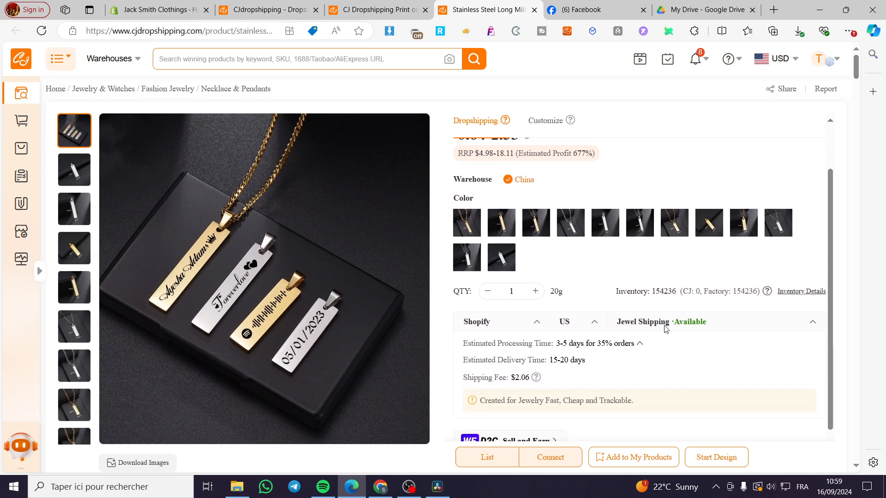
click(641, 459)
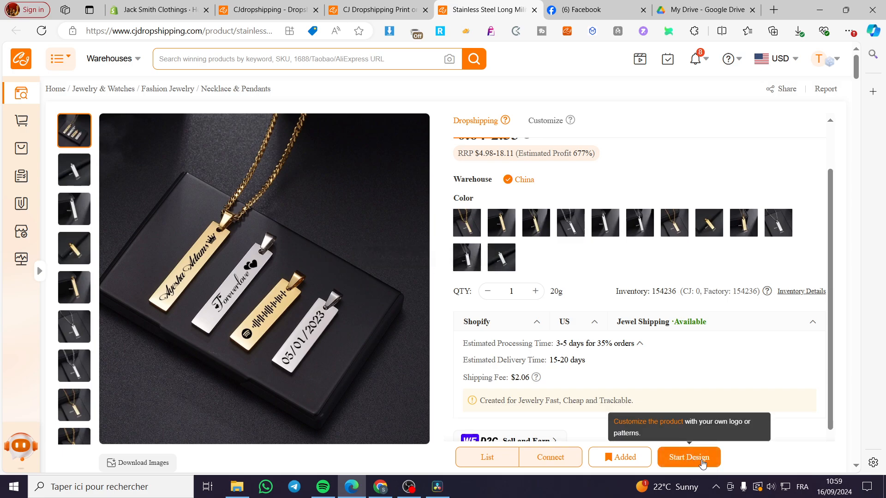
Step: Start listing the necklace and select the Shopify store 8727ee-e2
scroll(685, 430, up, 1)
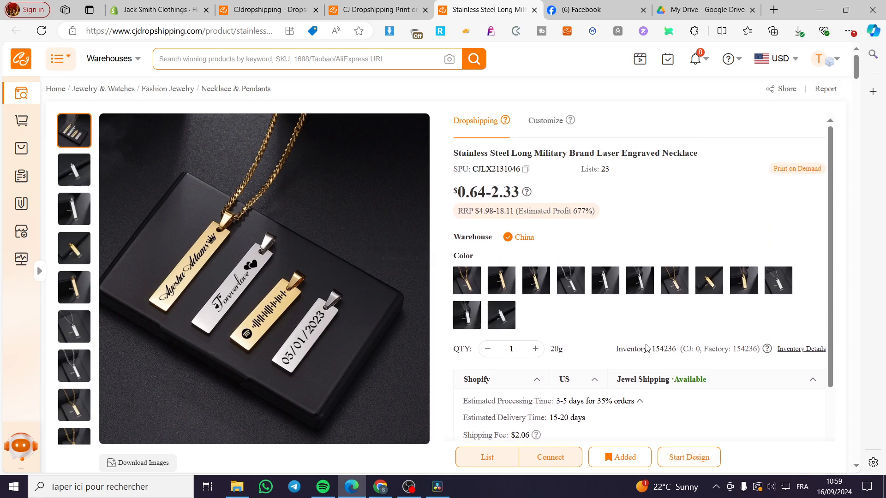
click(496, 465)
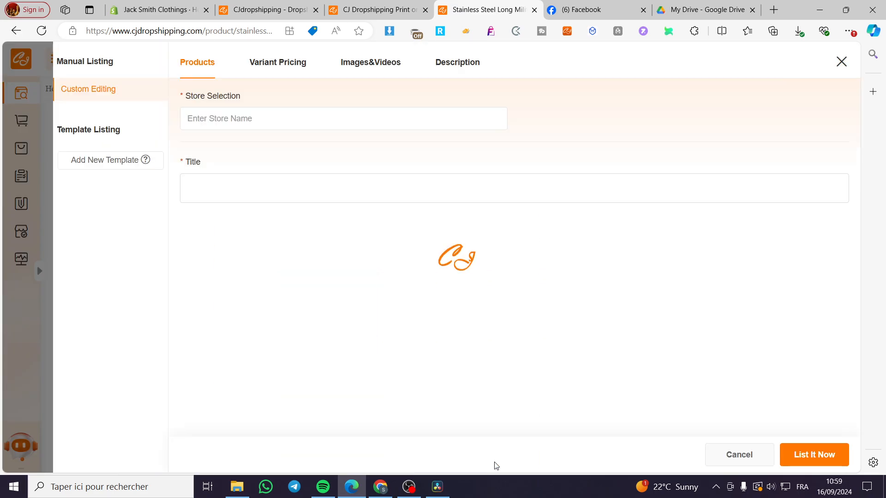
click(287, 123)
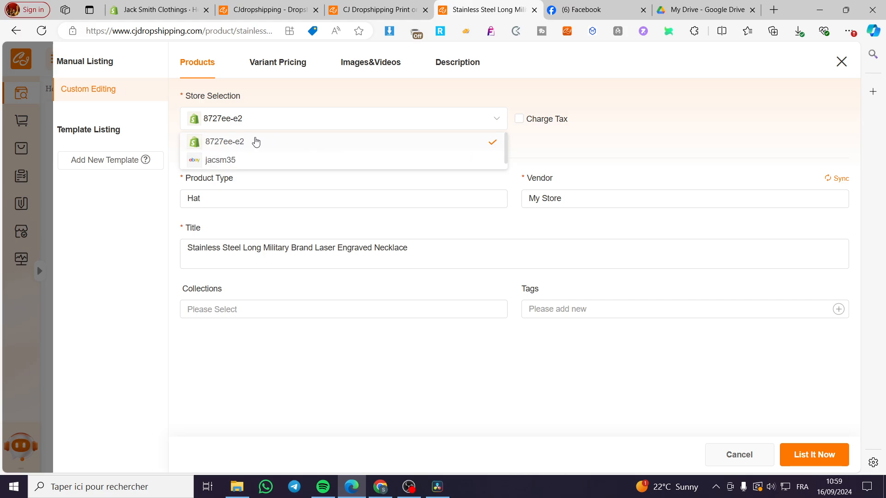
click(214, 140)
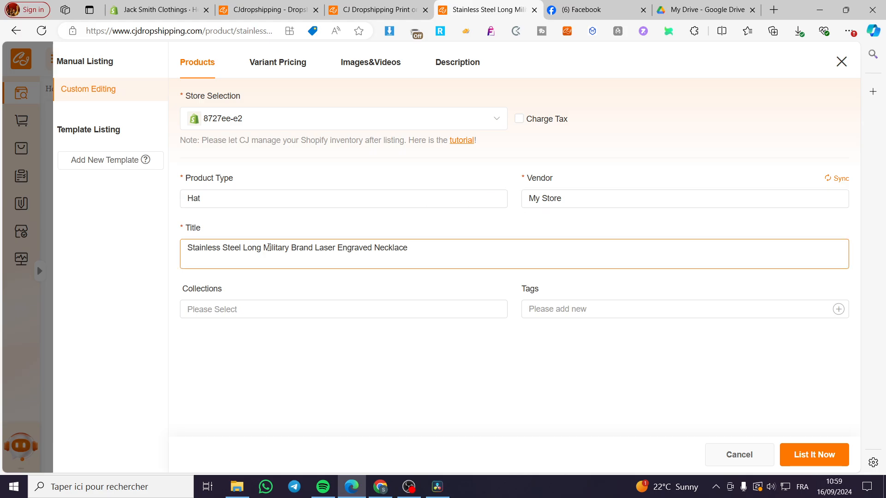
click(217, 201)
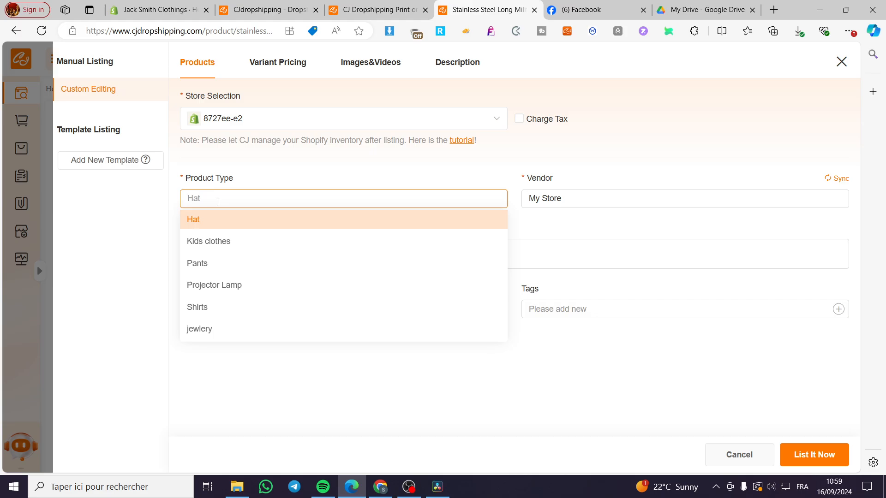
text(Ne)
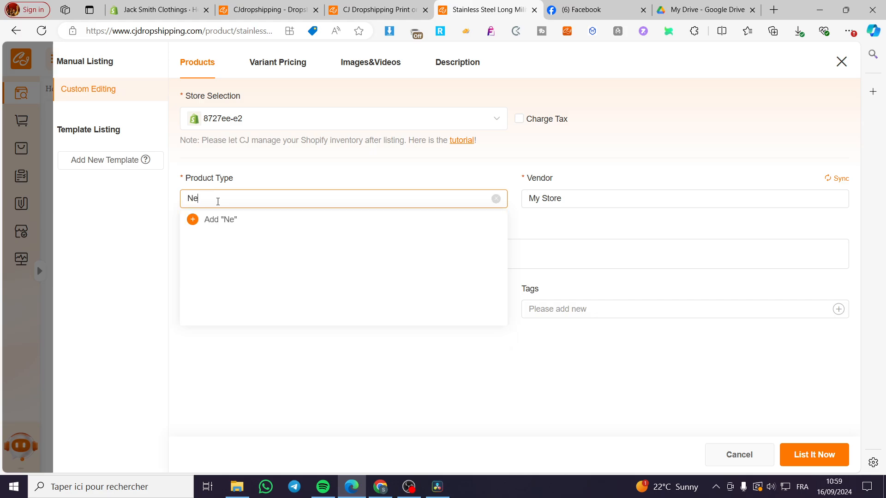
text(ckless)
key(BackSpace)
key(BackSpace)
key(BackSpace)
text(ace)
click(238, 185)
Step: Set the product type to a newly added type "Necklace"
click(227, 199)
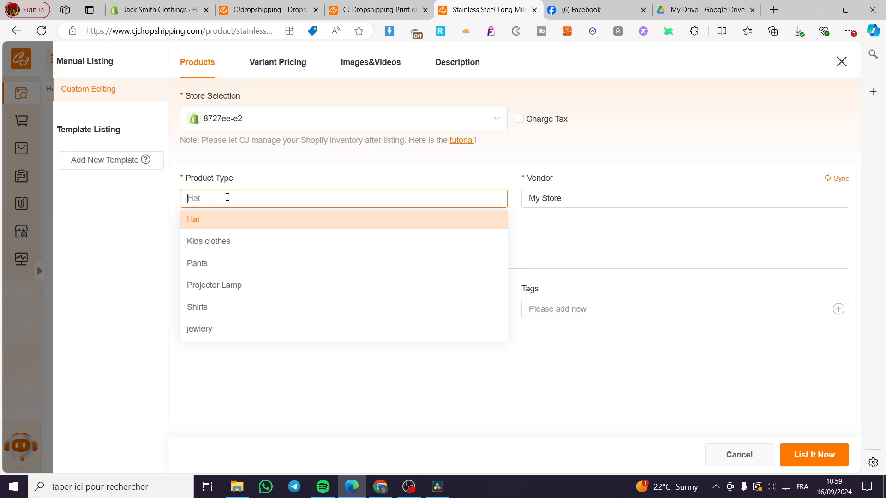
text(Necklace)
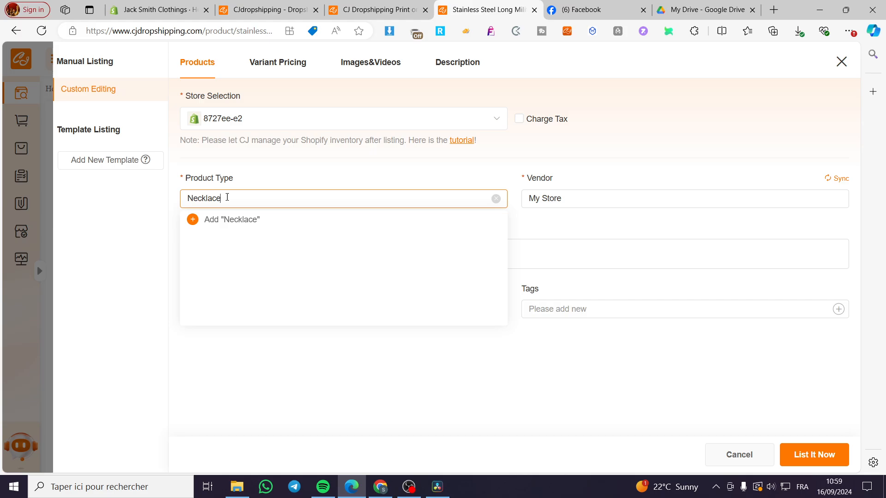
click(226, 219)
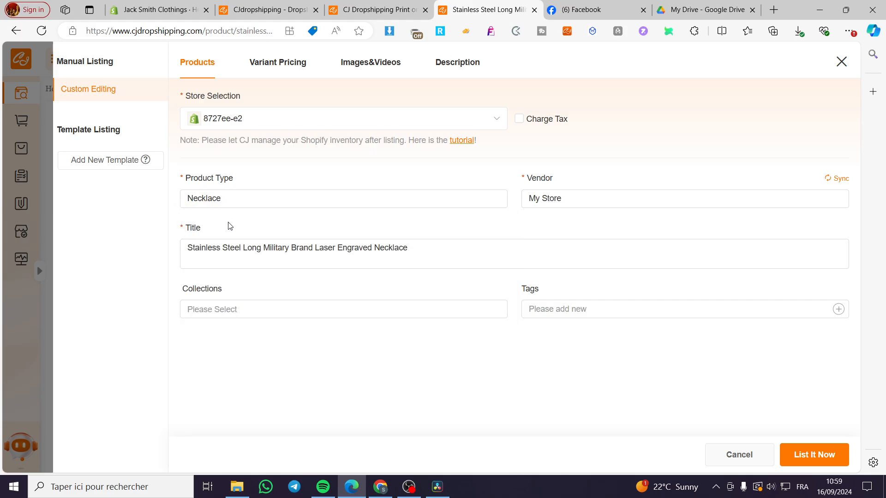
Step: Shorten the title to "Brand Laser Engraved Necklace" by removing "Stainless Steel Long Military"
click(578, 197)
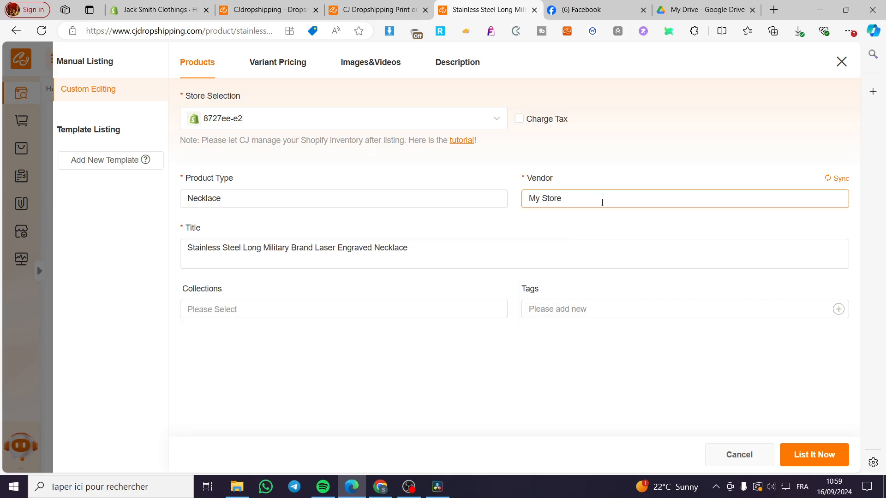
click(277, 268)
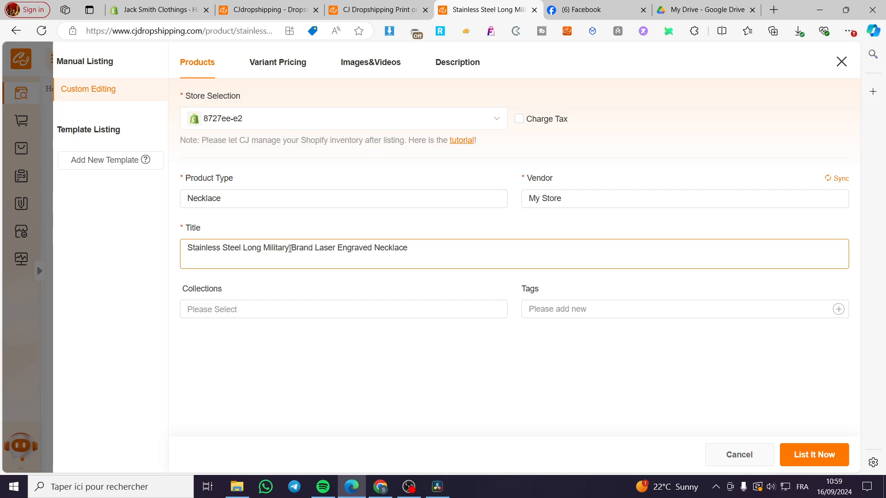
drag(290, 249, 186, 249)
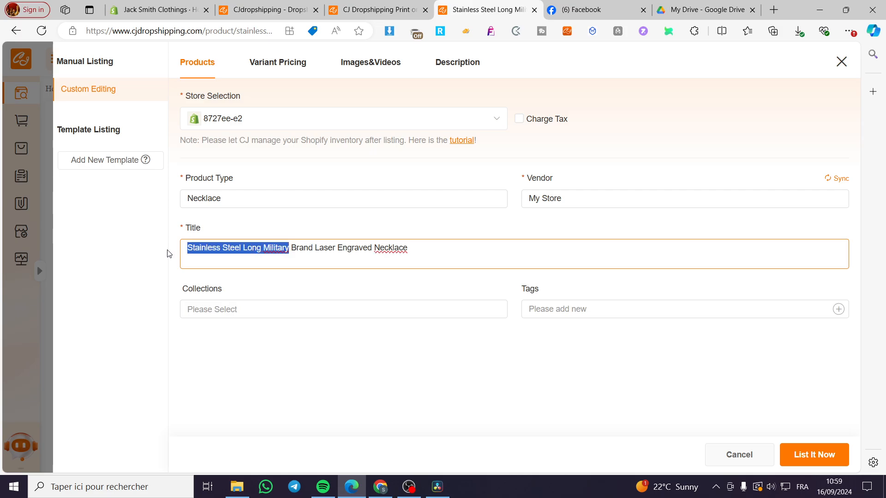
key(BackSpace)
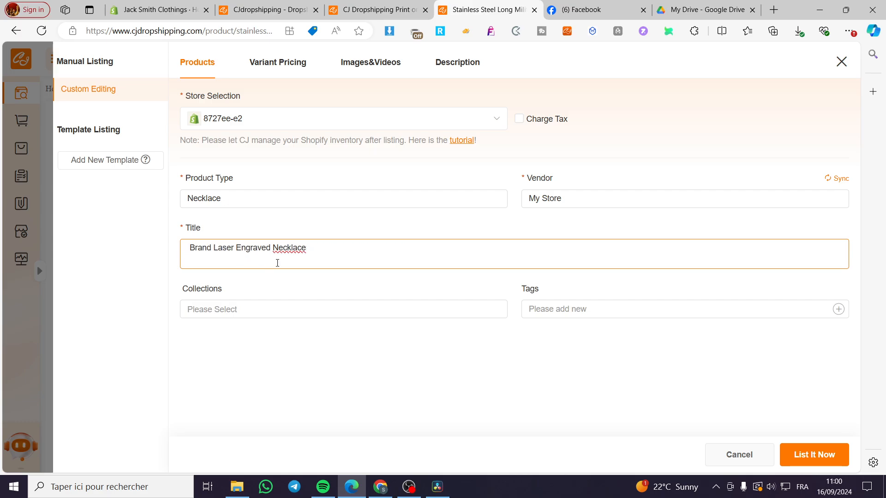
Step: Add the tags POD, Print On Demand and Personalised to the listing
click(540, 316)
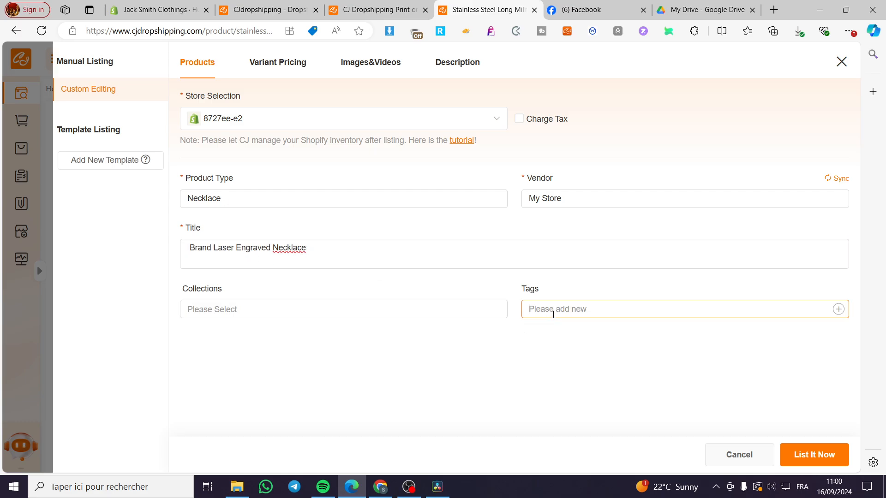
text(POD)
key(Return)
text(Print On Demand)
key(Return)
text(Persona)
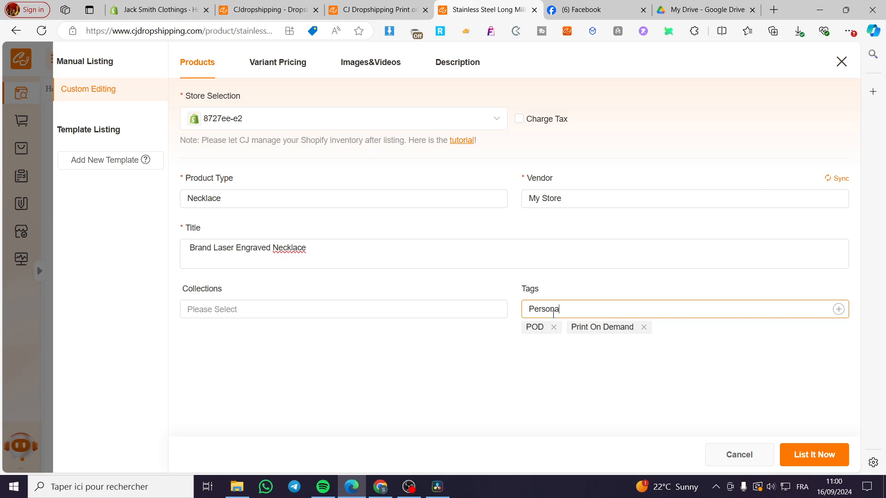
text(lised)
key(Return)
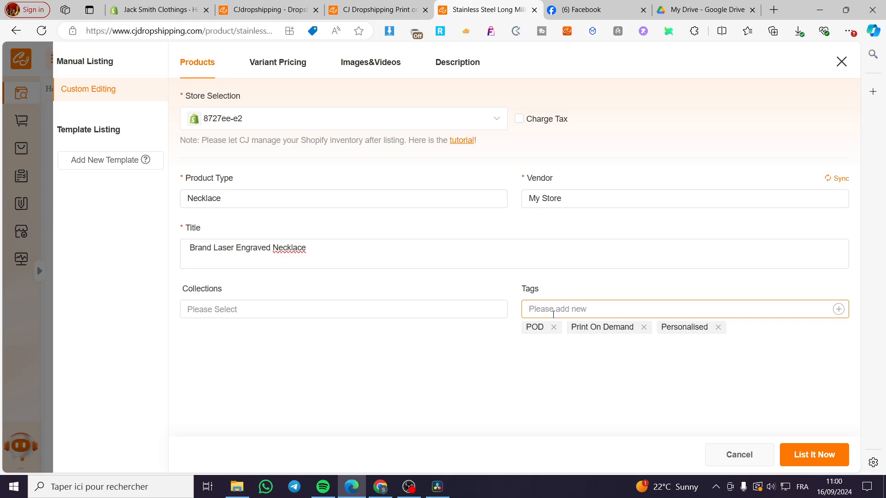
Step: Bulk-change the price of all 12 variants to 29.99 USD in Variant Pricing
click(261, 309)
click(239, 295)
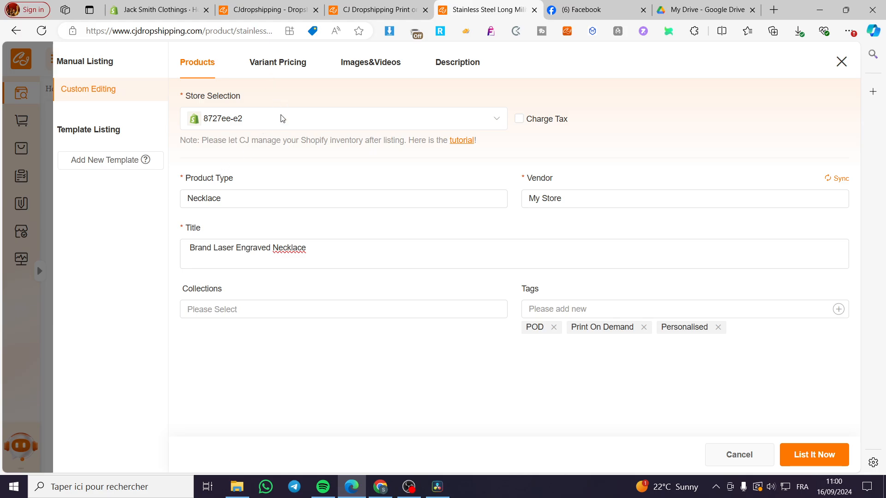
click(279, 65)
click(344, 213)
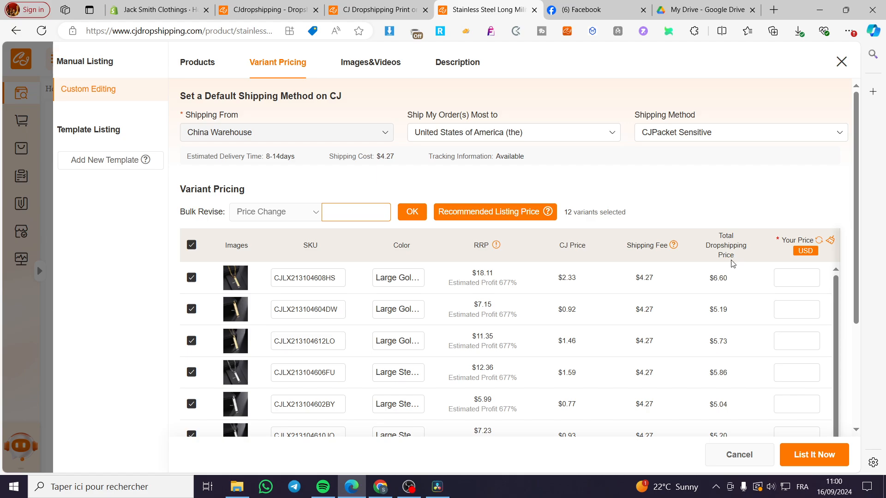
scroll(724, 318, down, 5)
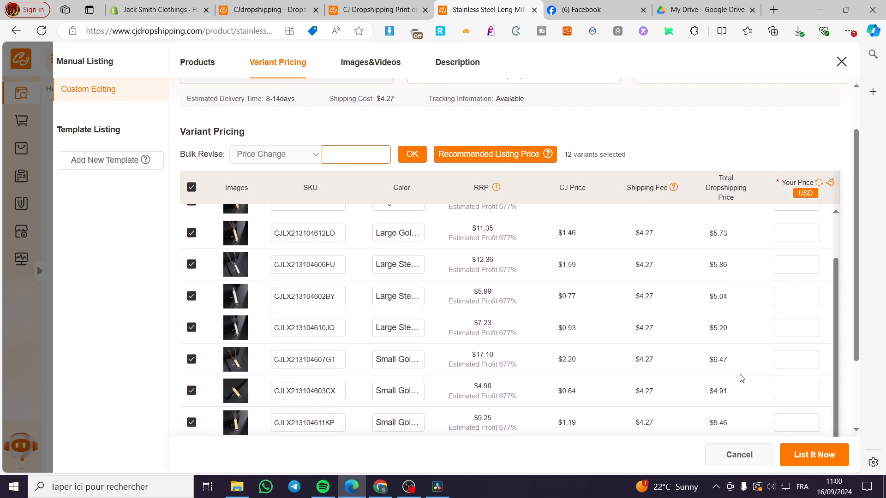
scroll(734, 388, up, 5)
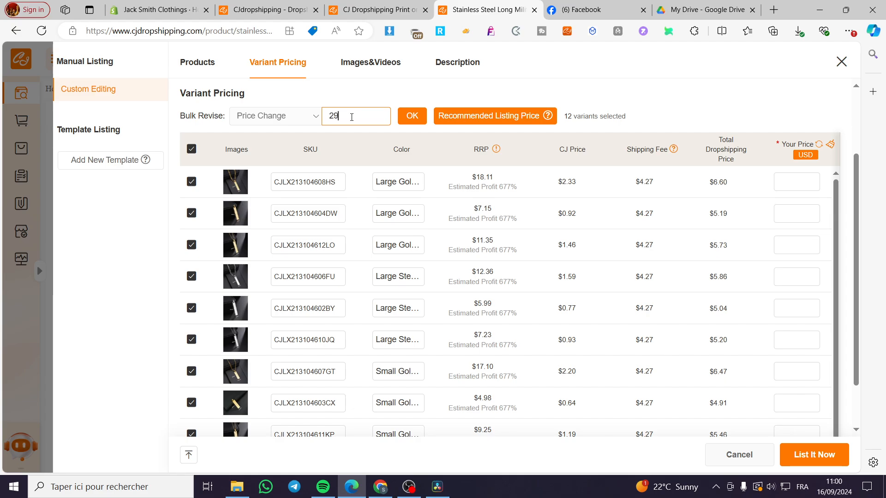
click(412, 116)
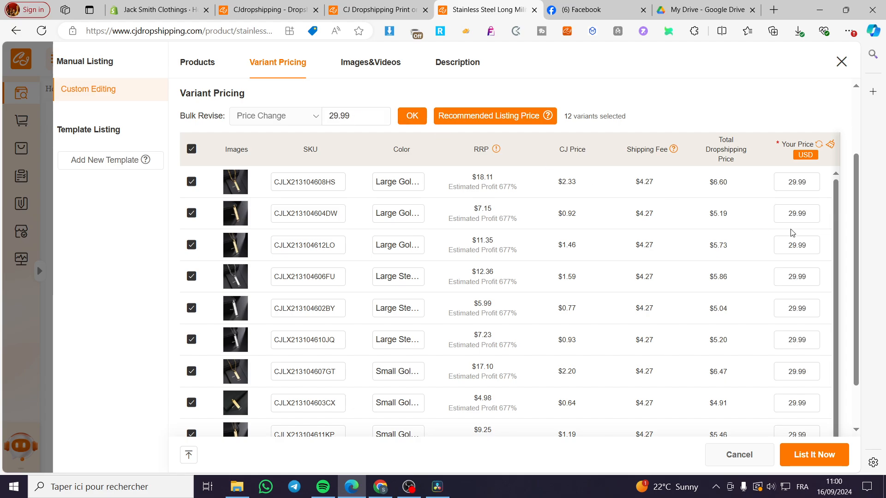
Step: Review the variant prices, images and description, then list the necklace to the store
scroll(805, 341, down, 1)
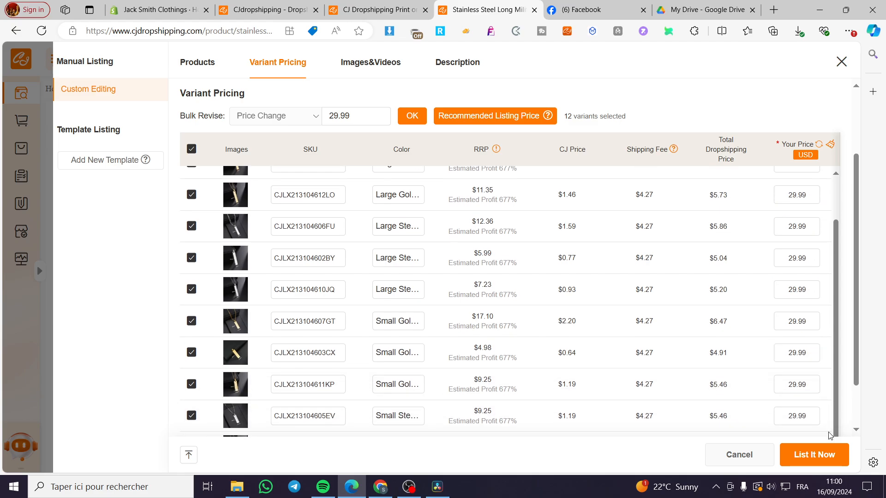
scroll(803, 194, up, 2)
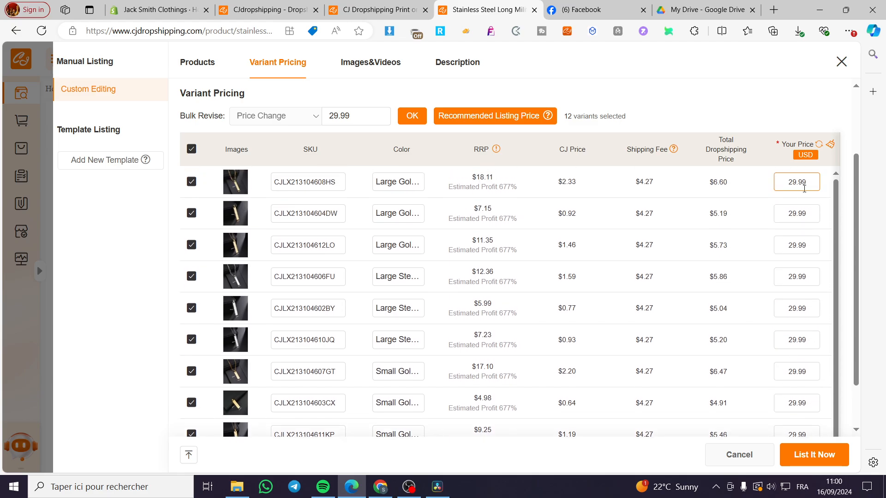
scroll(415, 180, up, 3)
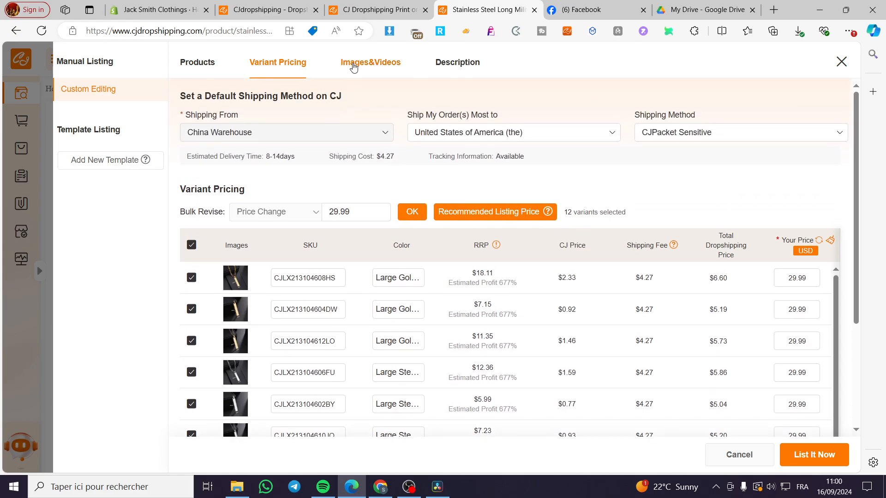
click(356, 65)
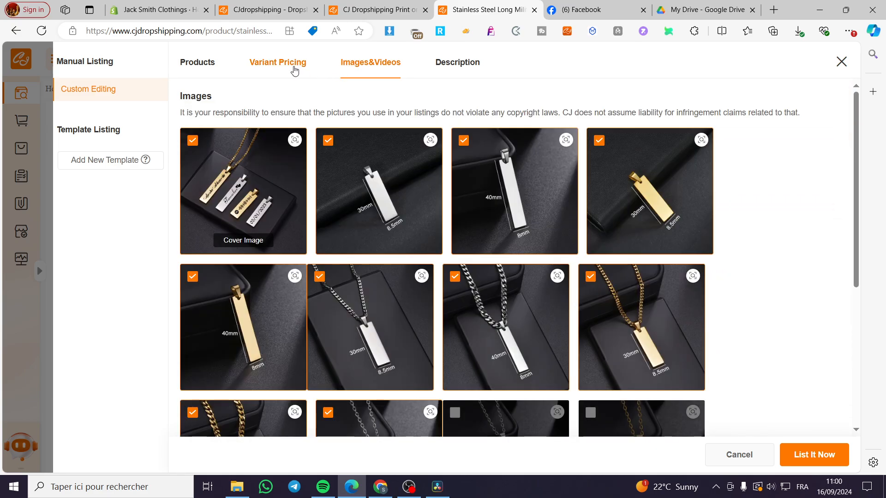
scroll(575, 263, down, 5)
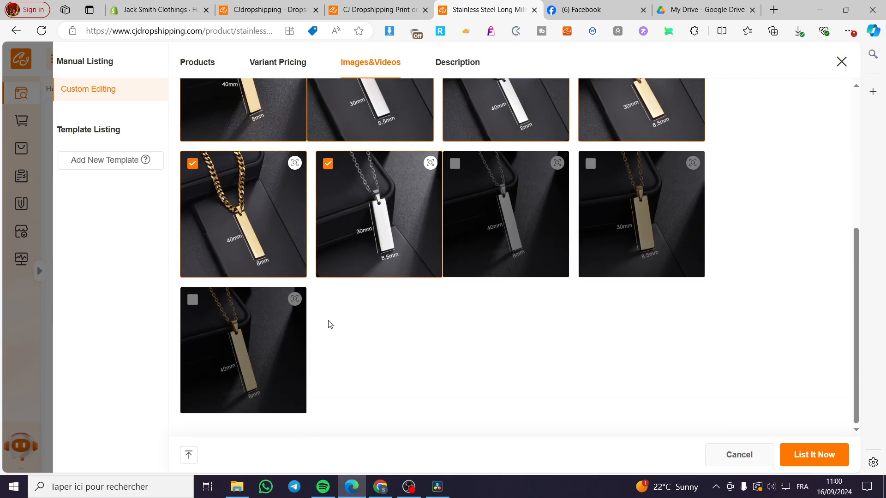
scroll(318, 328, up, 5)
click(459, 62)
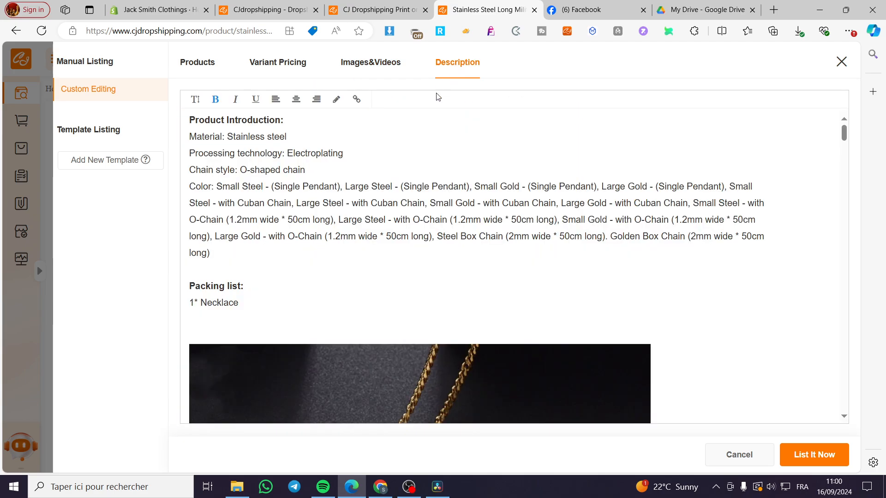
scroll(306, 281, down, 5)
scroll(323, 277, up, 5)
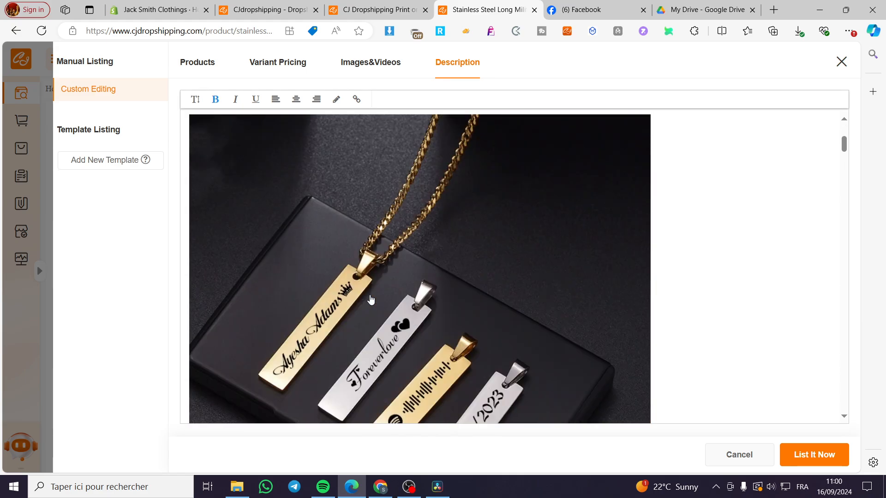
click(818, 455)
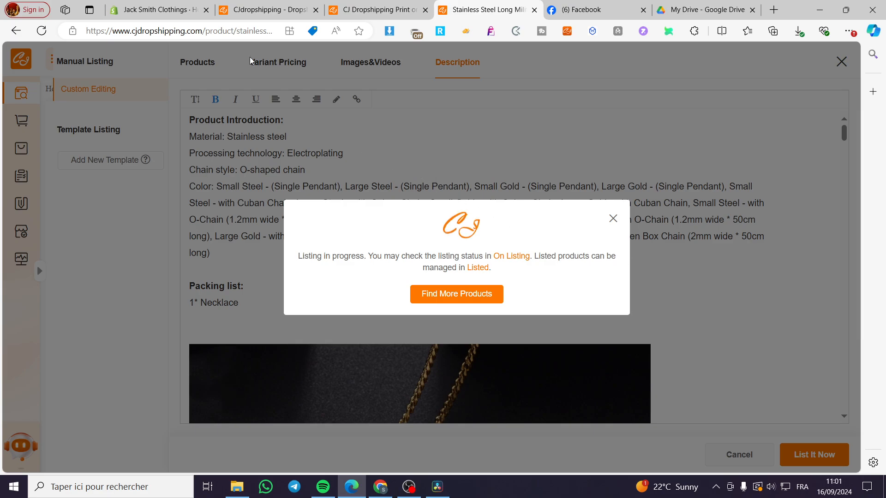
Step: Check the listed Brand Laser Engraved Necklace in the Shopify admin products and open its storefront view
click(152, 4)
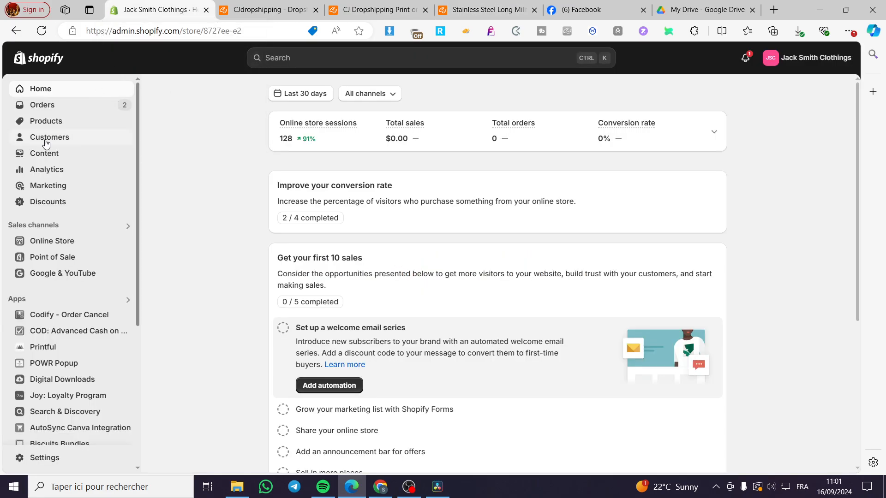
click(45, 122)
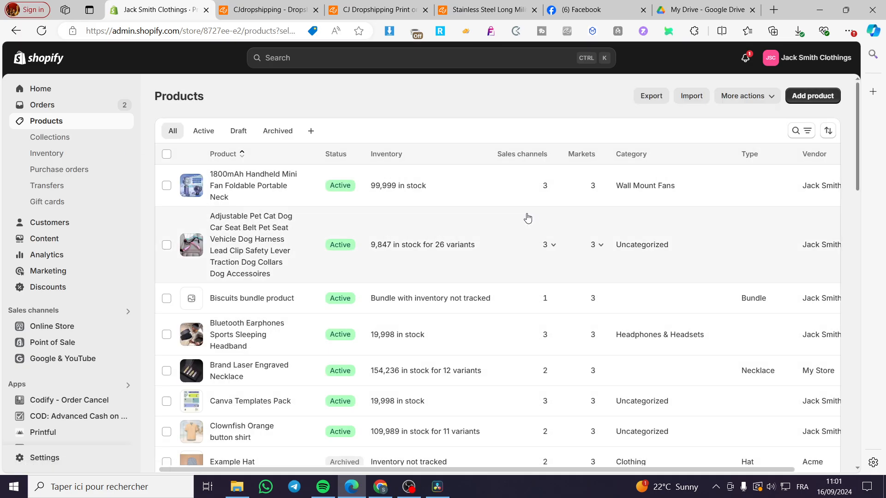
scroll(279, 259, down, 1)
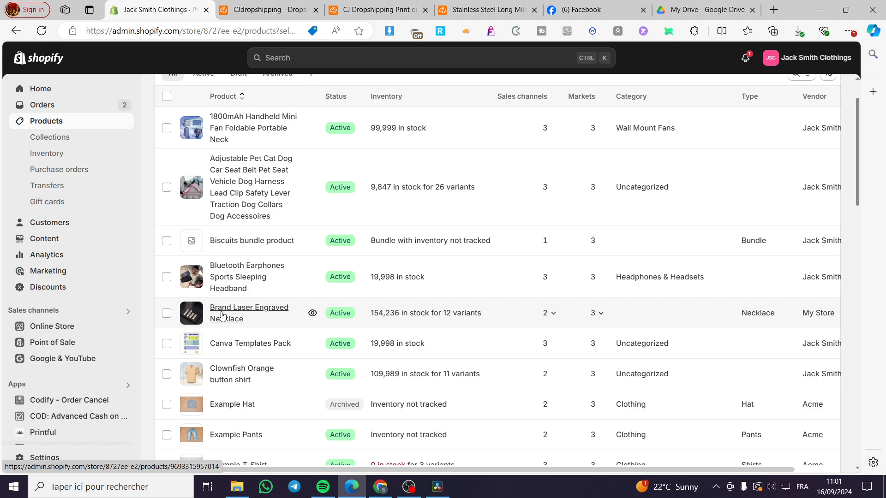
click(245, 312)
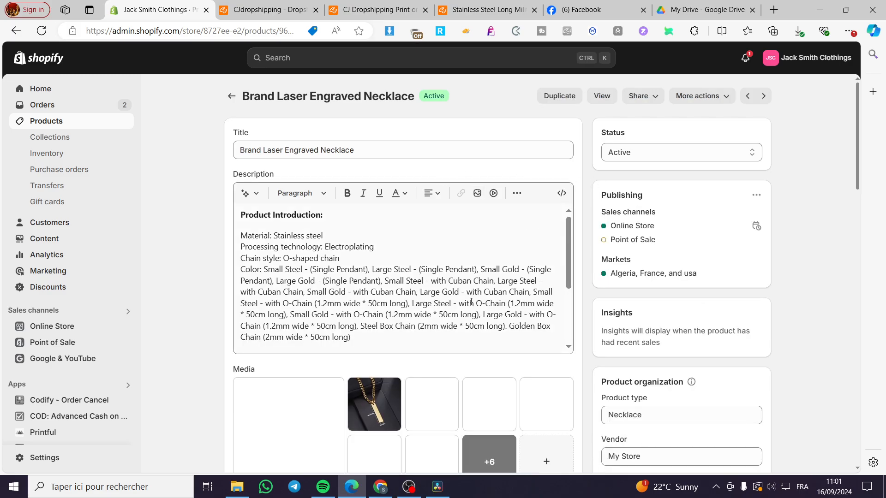
scroll(461, 300, down, 5)
scroll(422, 371, down, 3)
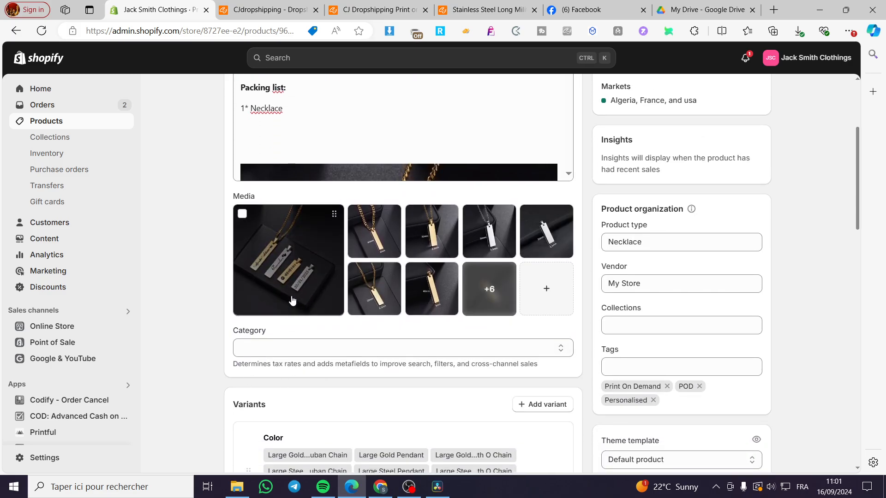
scroll(401, 293, down, 3)
scroll(400, 293, down, 4)
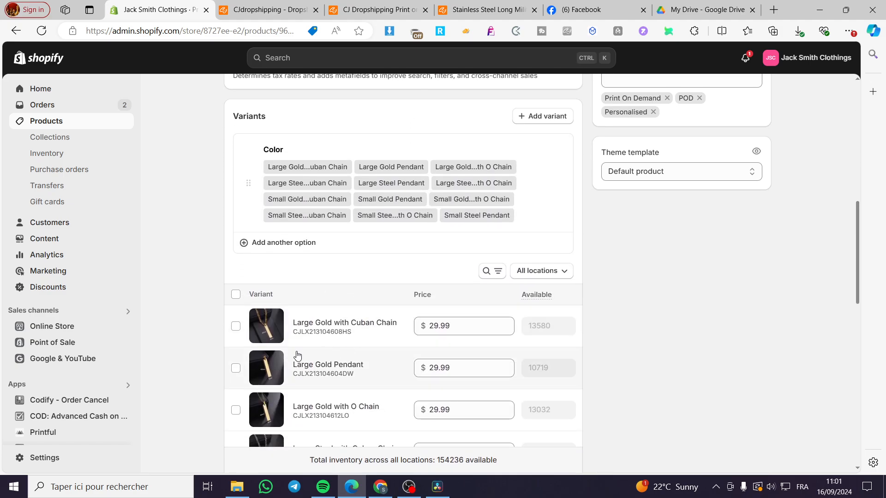
scroll(407, 337, down, 5)
scroll(460, 348, up, 15)
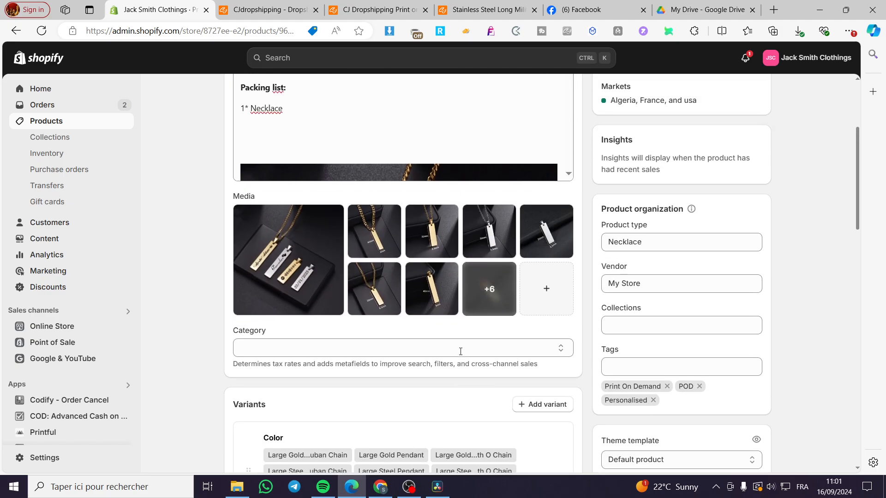
click(602, 97)
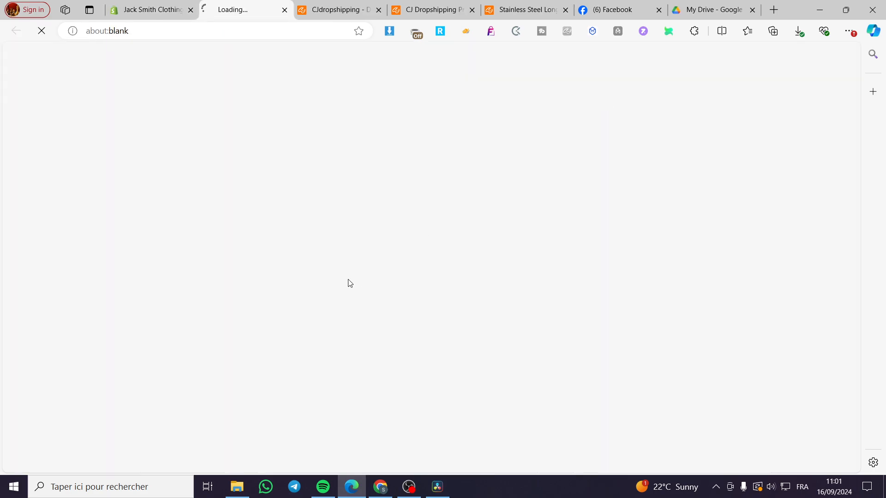
Step: Return to the CJdropshipping tab and close the listing success message
click(502, 5)
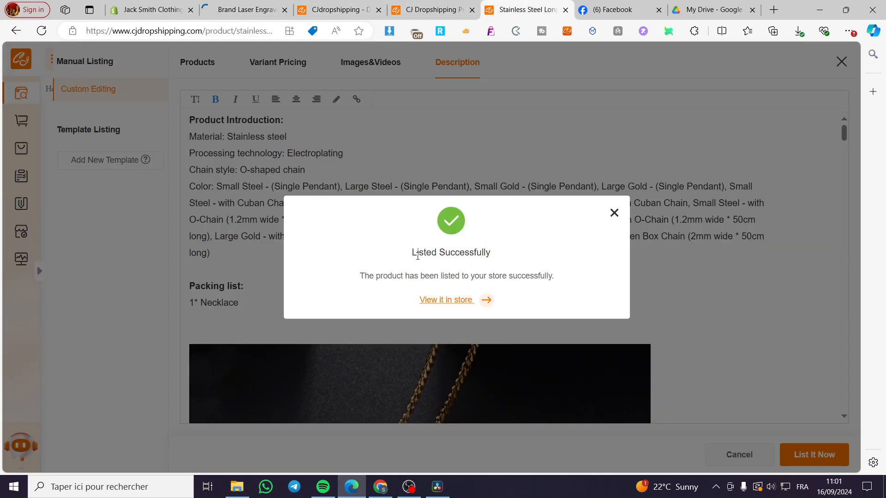
click(614, 212)
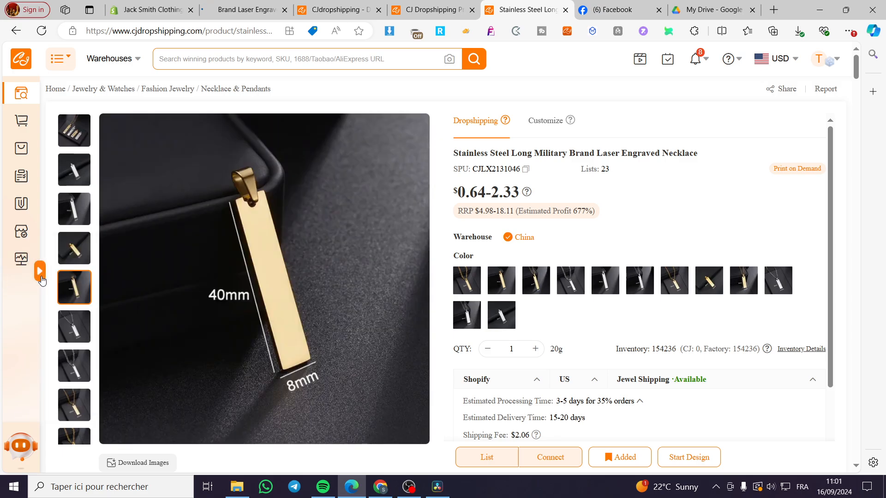
Step: Expand the CJdropshipping sidebar and open the My Products list
click(41, 276)
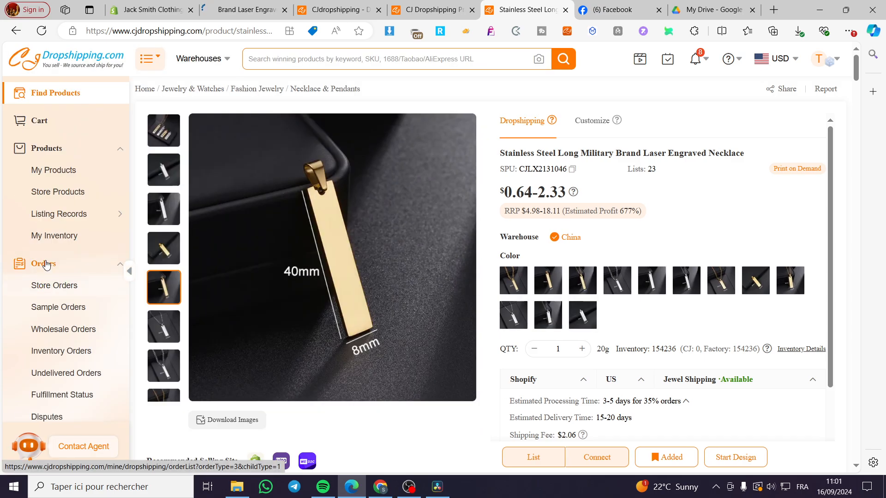
right_click(54, 164)
key(Escape)
click(52, 170)
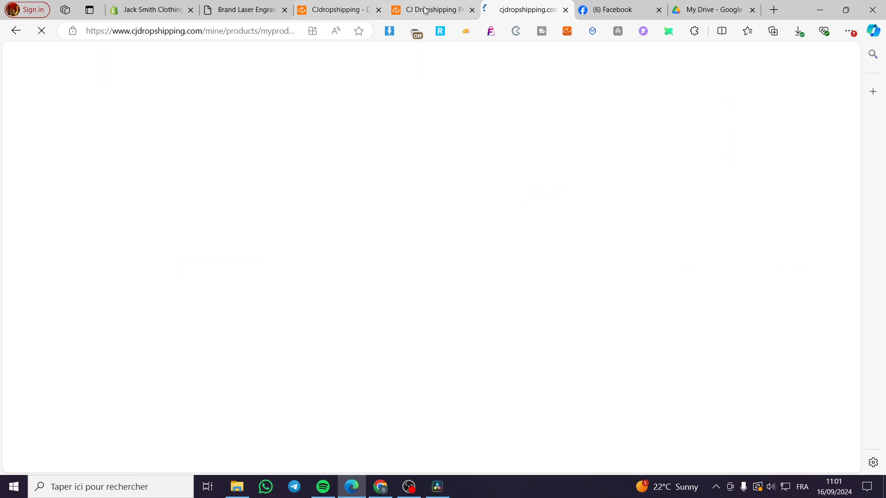
Step: Switch to the storefront page of the Brand Laser Engraved Necklace and open its Design personalization window
click(244, 9)
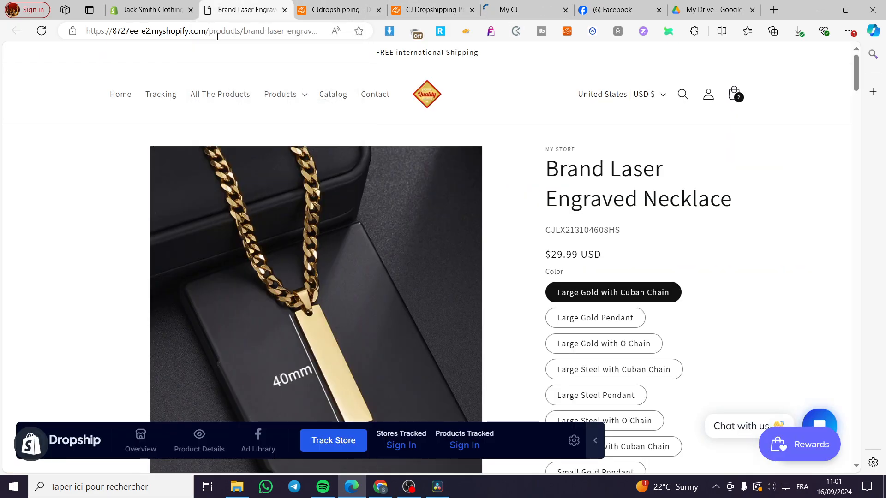
scroll(545, 303, down, 4)
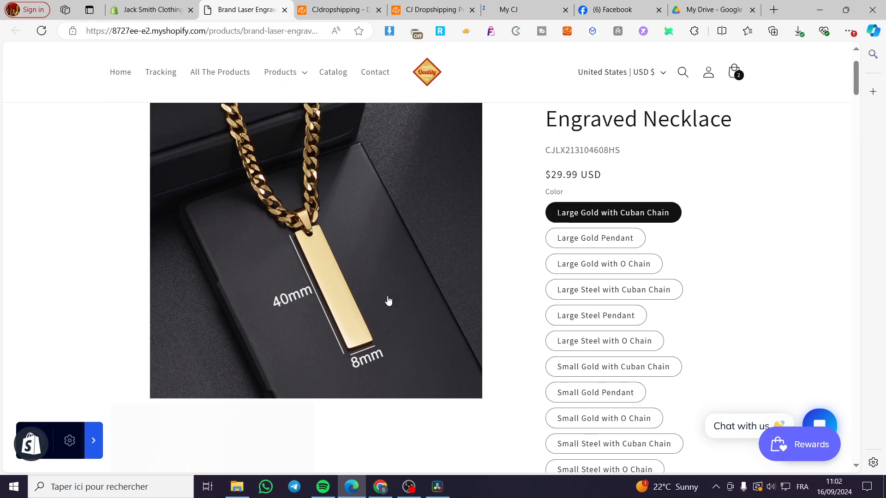
scroll(543, 303, down, 5)
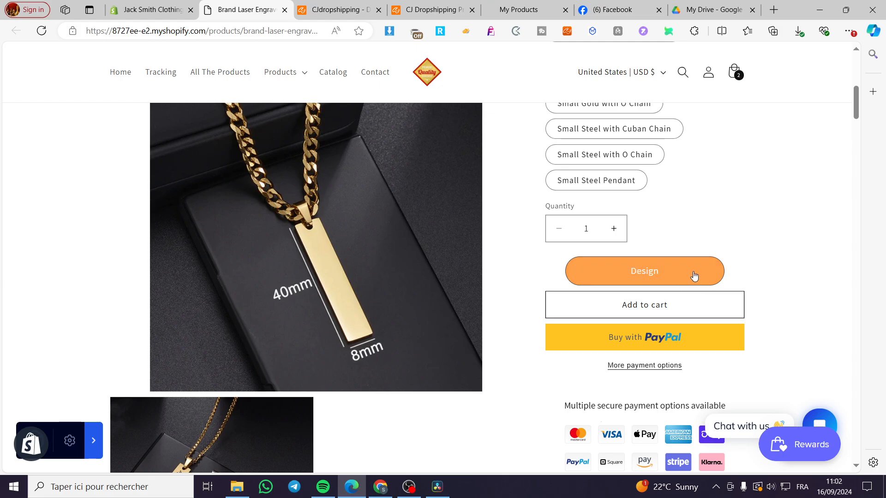
click(647, 271)
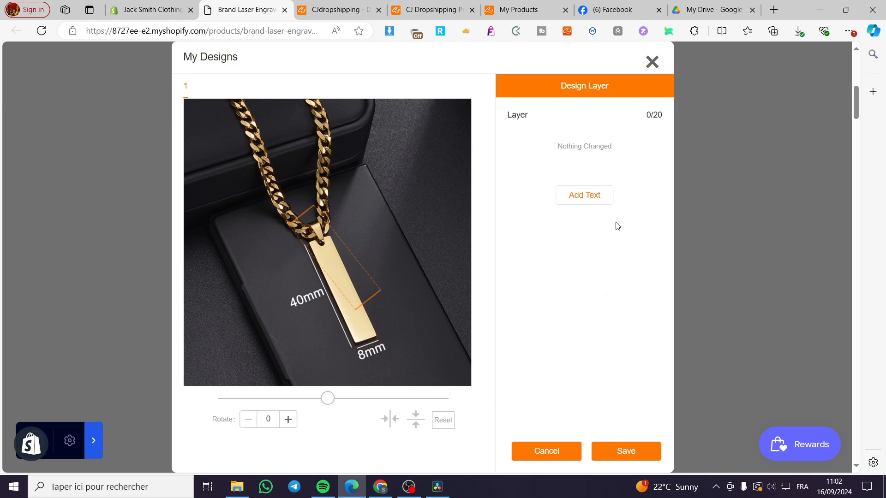
Step: Open the Add Text options in the design window, try moving the engraving area, then close the window
click(594, 197)
scroll(566, 223, up, 2)
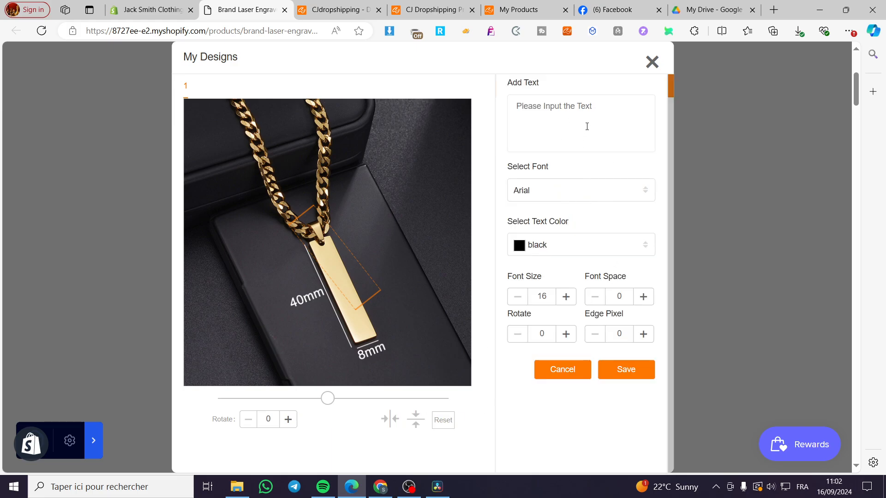
scroll(446, 248, up, 1)
drag(351, 288, 376, 341)
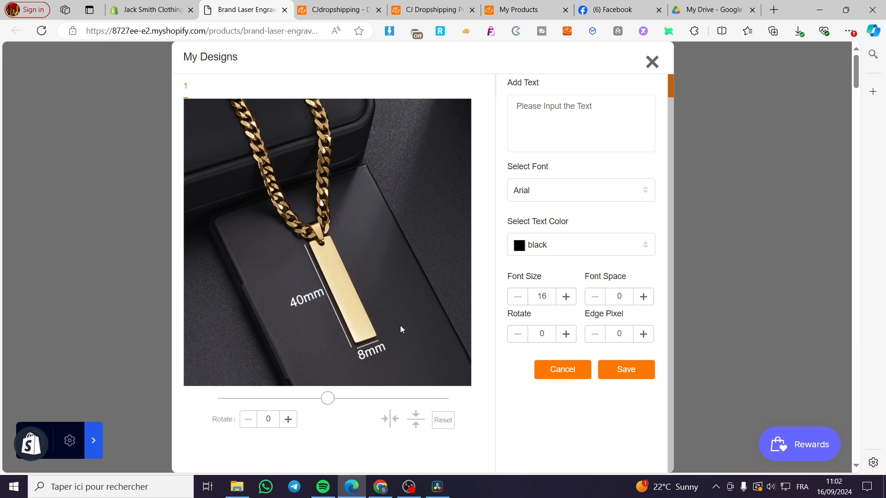
click(651, 62)
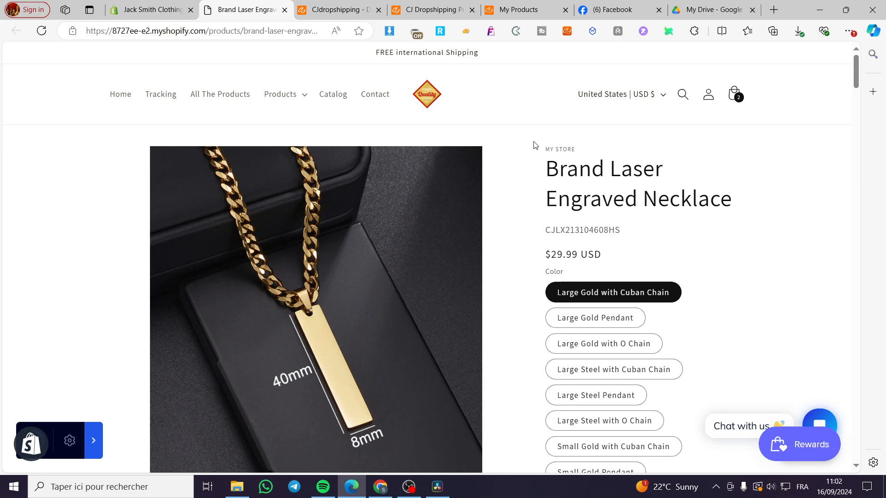
Step: Return to the CJdropshipping tab and open the connected Store Products list
click(505, 9)
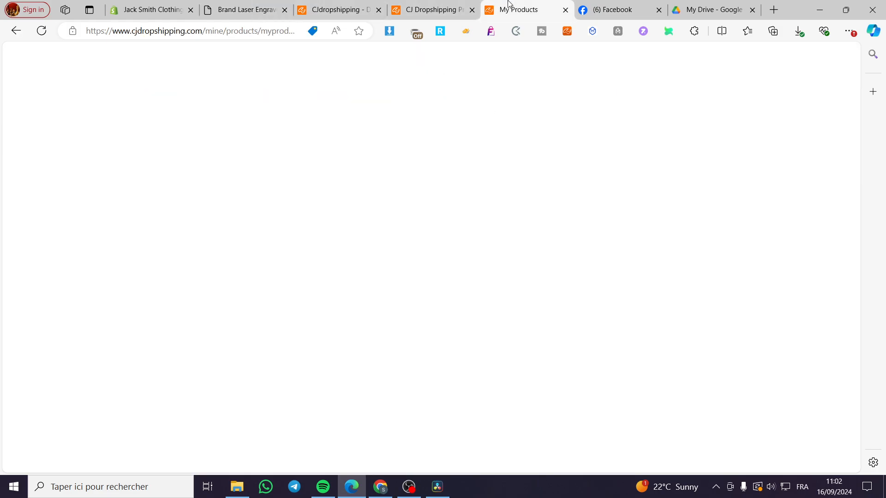
mouse_move(42, 178)
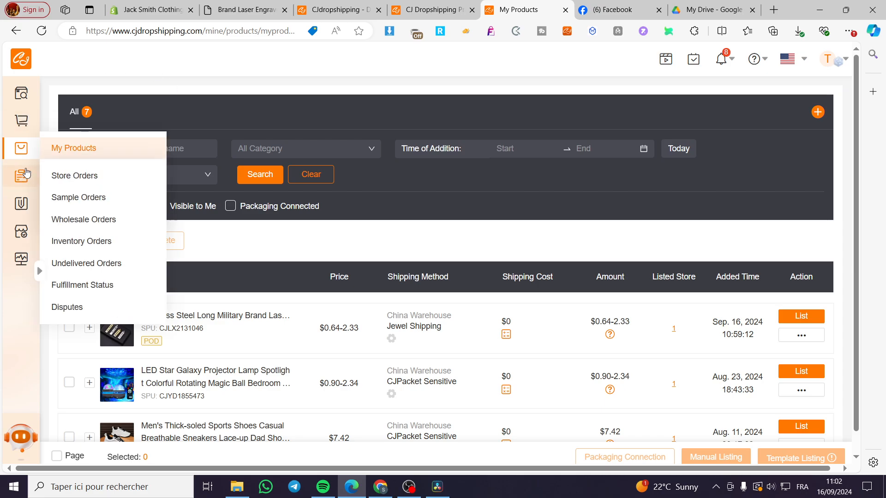
mouse_move(796, 340)
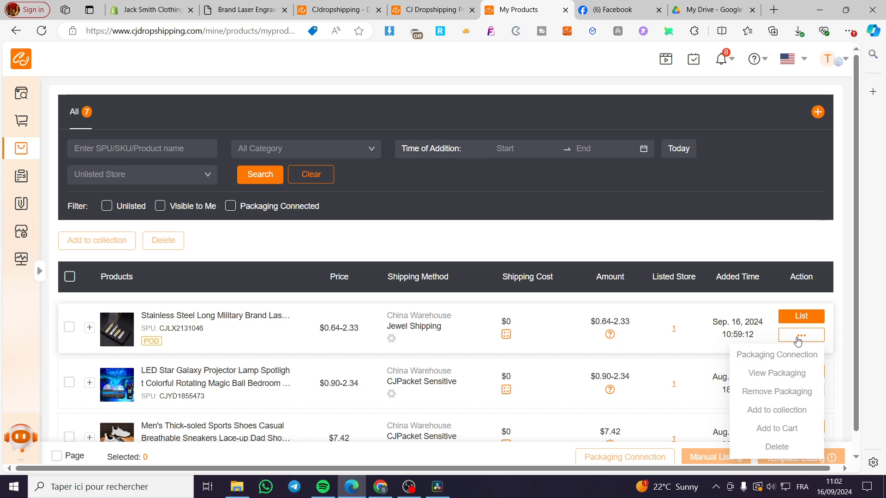
mouse_move(29, 151)
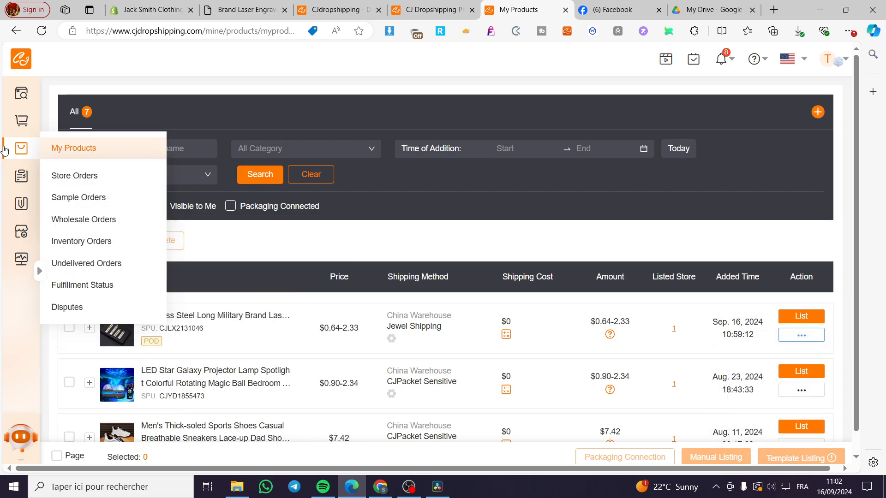
click(70, 174)
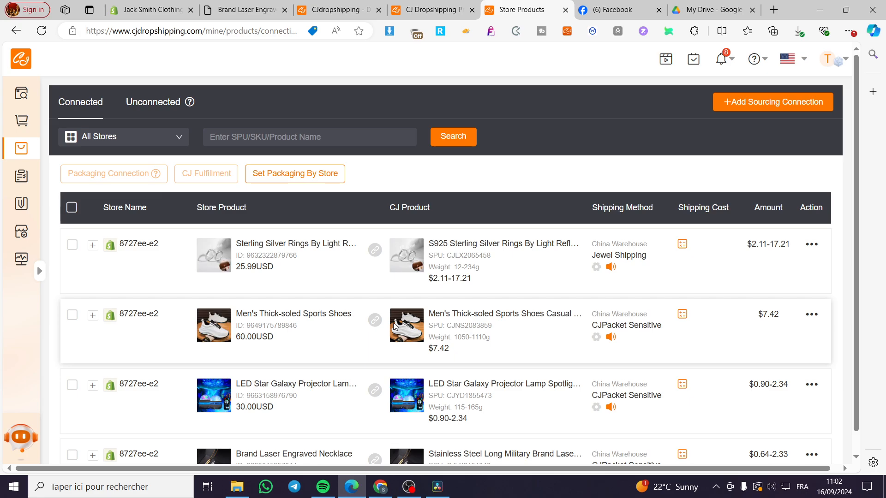
Step: Enable CJ Fulfillment for the connected Brand Laser Engraved Necklace with fulfillment and inventory both managed by CJ
scroll(389, 329, down, 3)
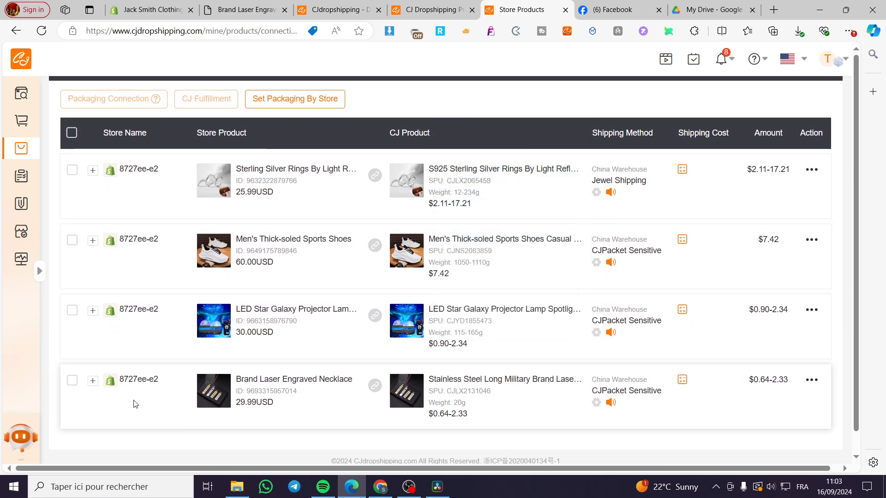
click(72, 381)
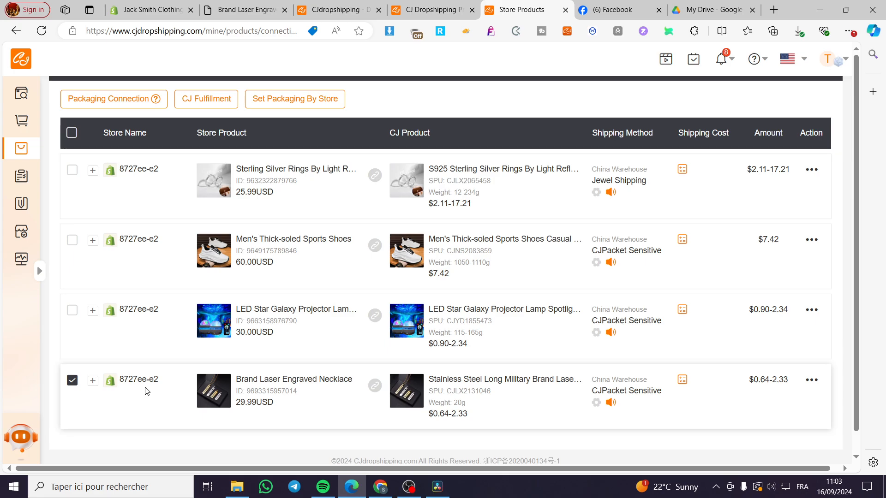
mouse_move(818, 384)
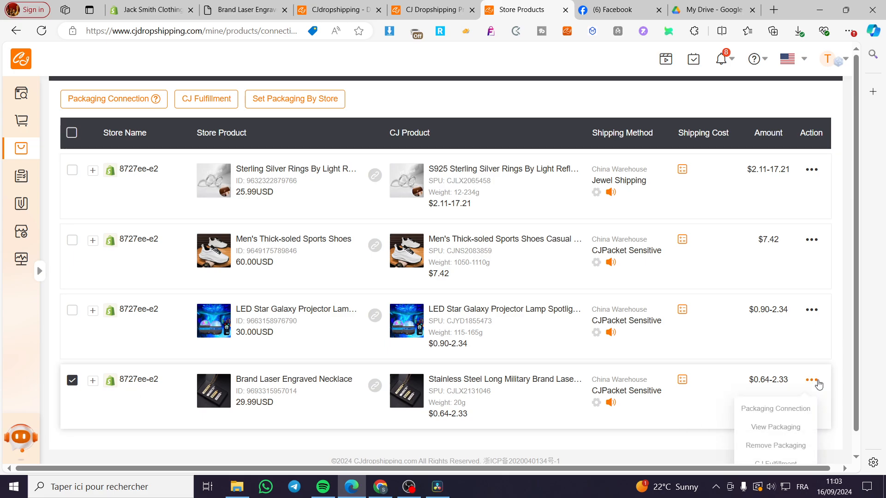
scroll(818, 384, down, 1)
mouse_move(811, 364)
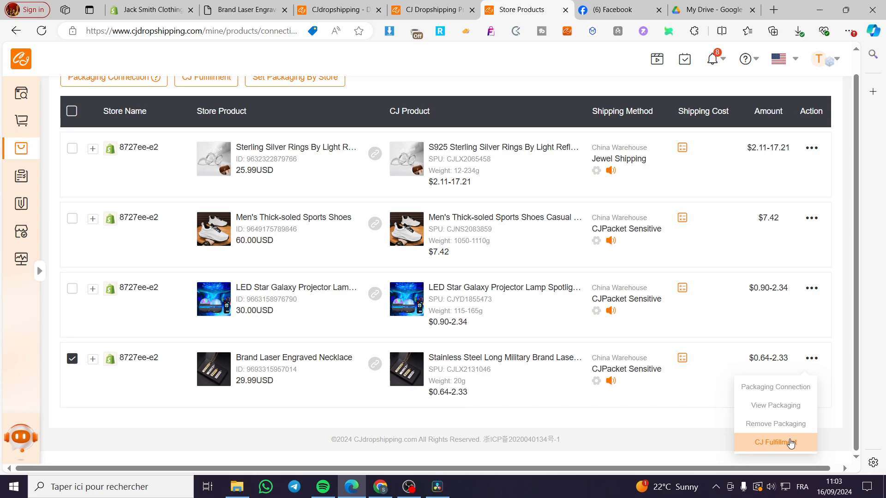
click(791, 442)
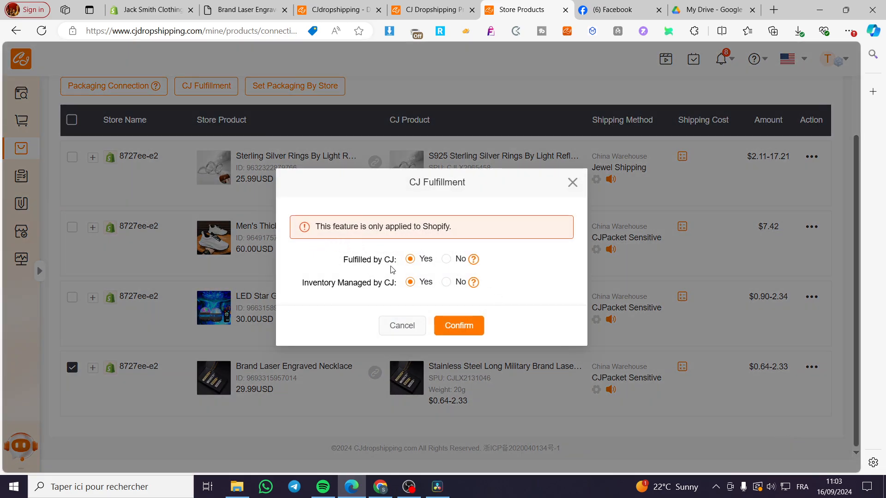
click(461, 325)
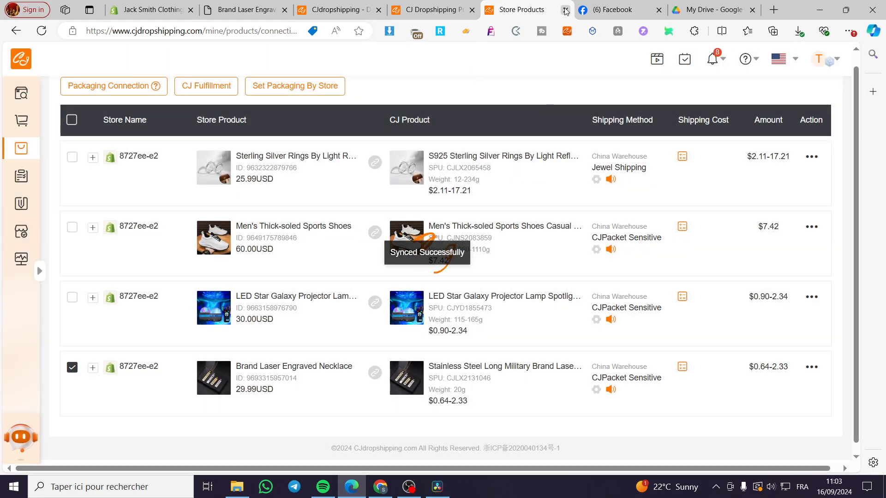
Step: Go back to the necklace's storefront page and scroll to the Design button
click(566, 9)
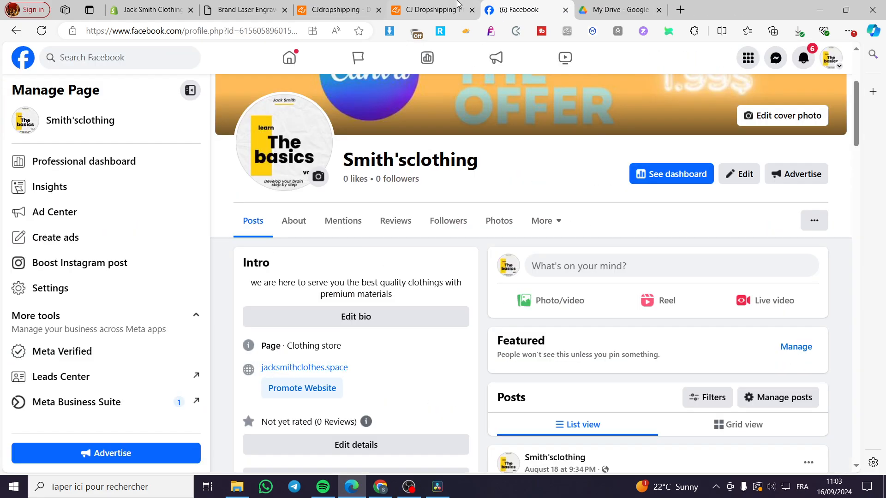
click(420, 8)
click(342, 9)
click(247, 10)
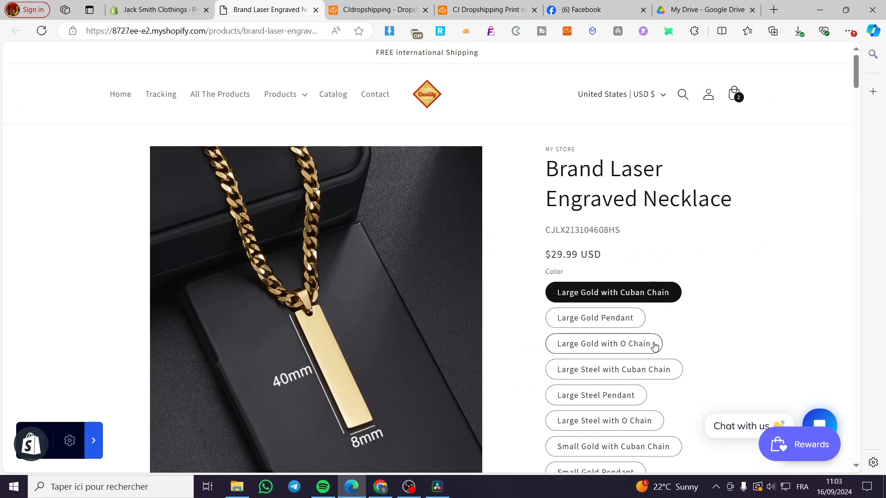
scroll(624, 321, down, 5)
scroll(624, 322, down, 3)
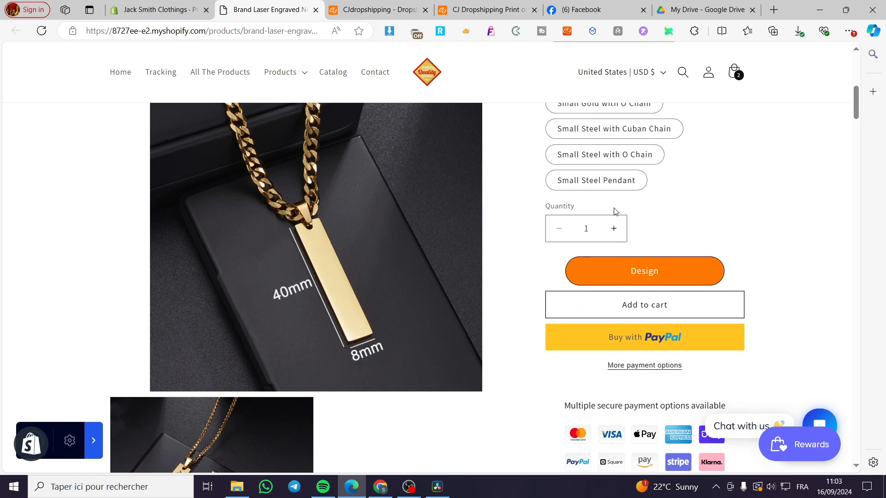